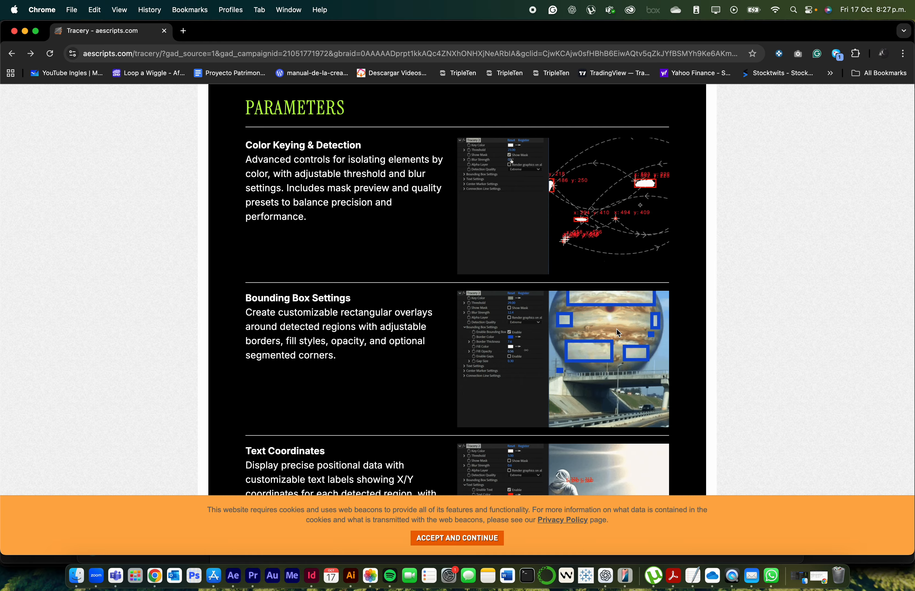
Review the parameters section of the Tracery plugin page, down to the Connection Lines and Arrows settings
scroll(615, 327, "down", 5)
scroll(612, 326, "down", 12)
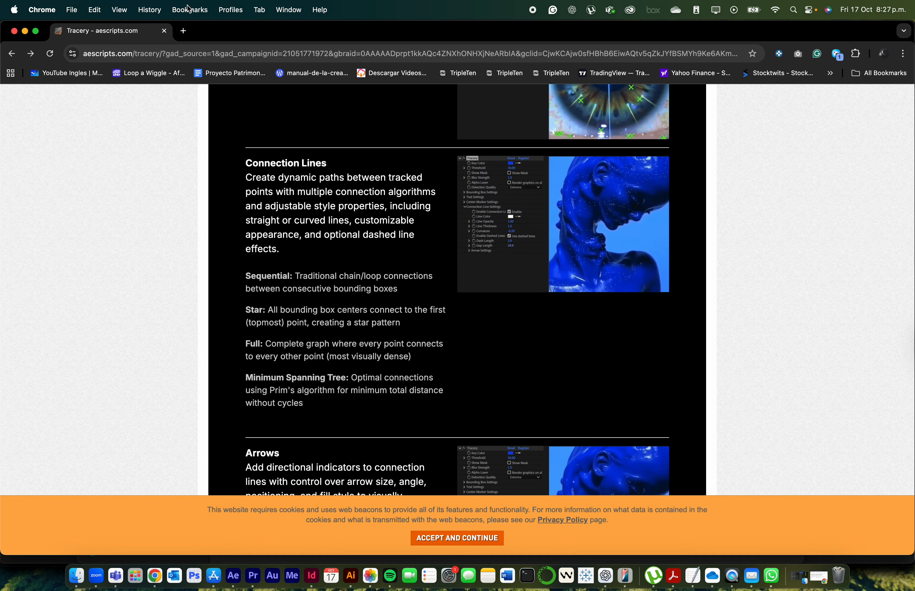
Open Midjourney's Explore page of top videos (midjourney.com/explore?tab=video_top) in a new browser tab
left_click(185, 31)
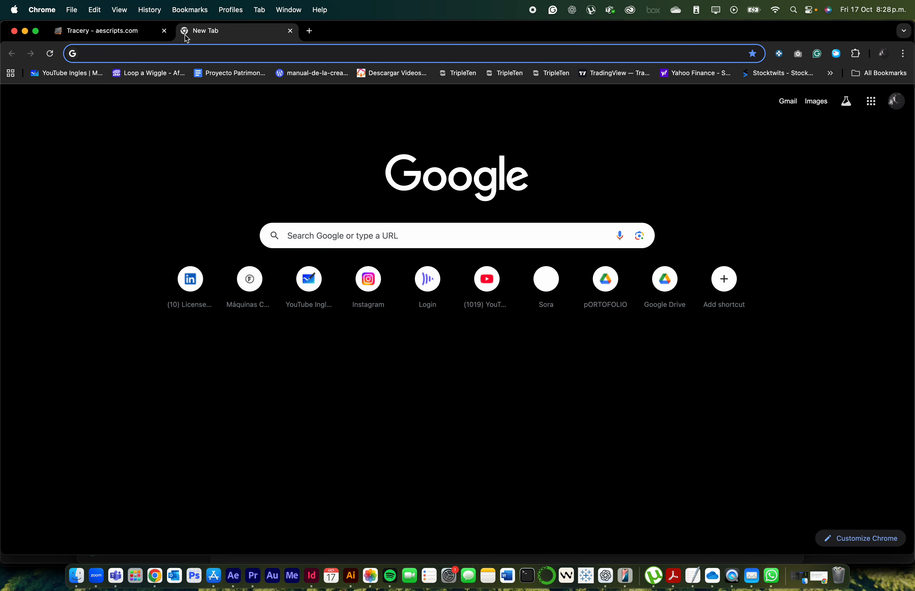
type("midjourney.com/")
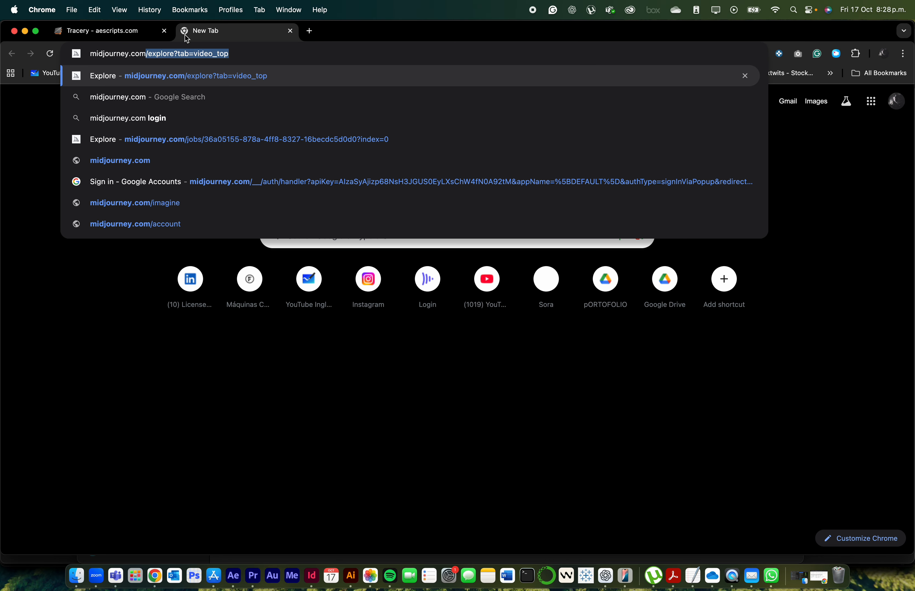
key("BackSpace")
key("Return")
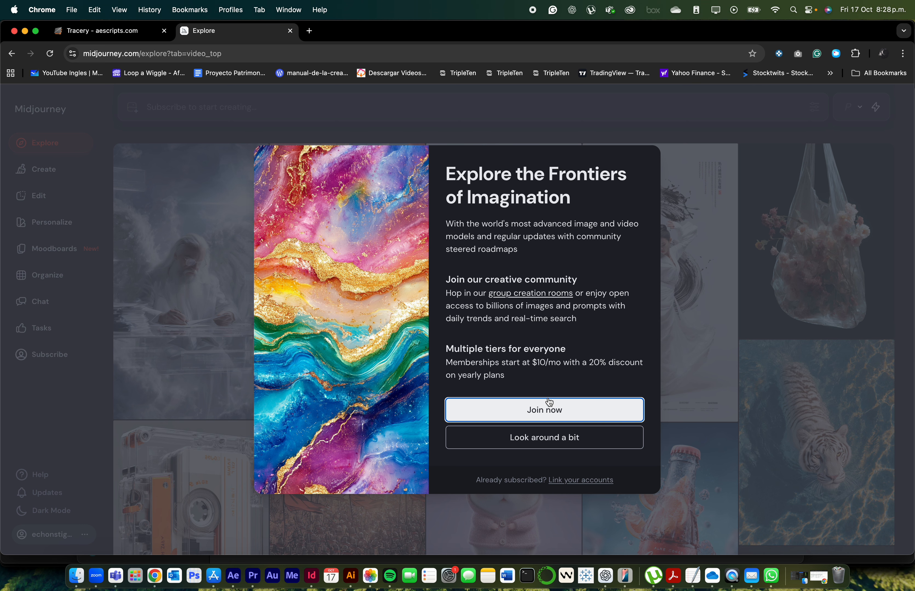
View Midjourney's subscription plans from the welcome prompt and return to the Explore gallery
left_click(549, 403)
scroll(556, 411, "down", 2)
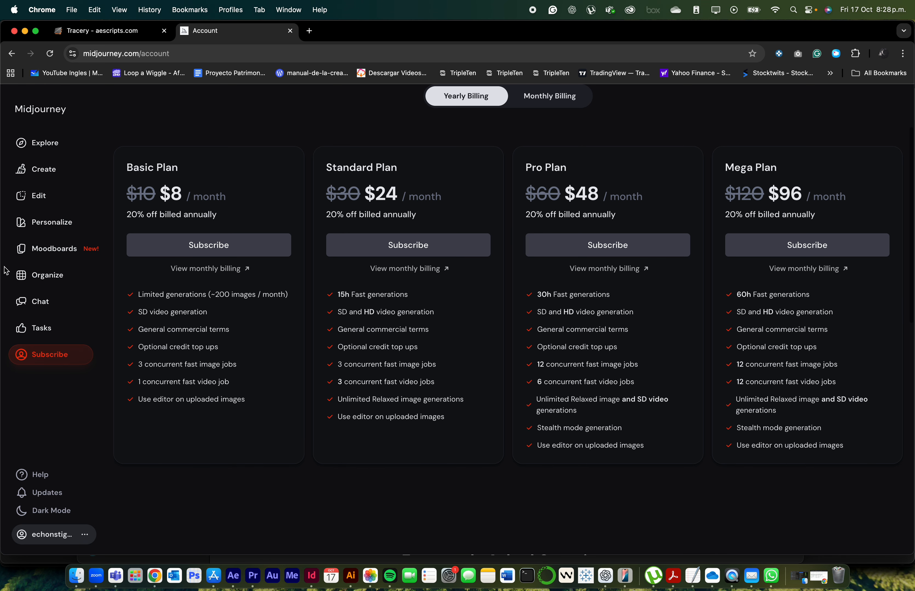
left_click(66, 147)
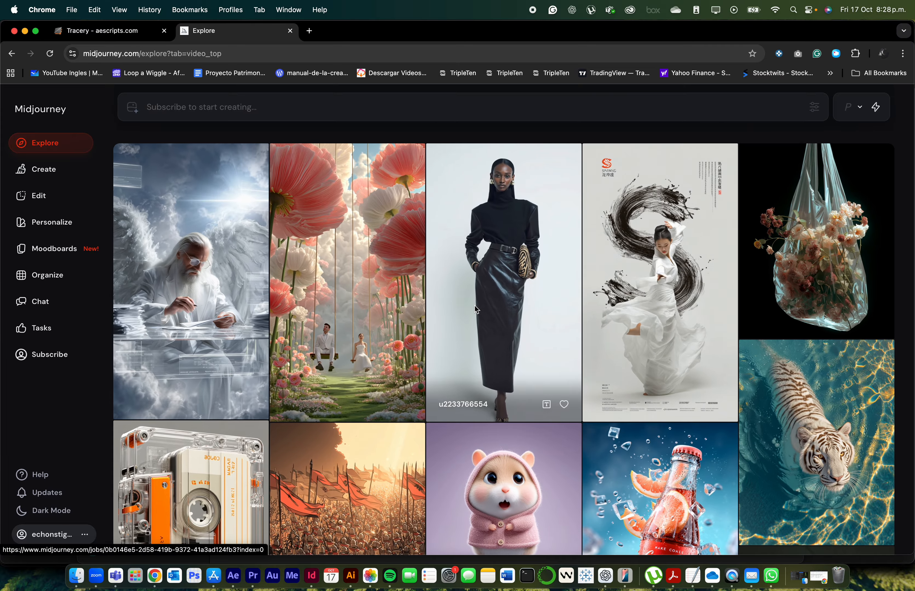
Browse the Explore video gallery for an animated clip suitable for testing the tracking effect
scroll(476, 309, "down", 15)
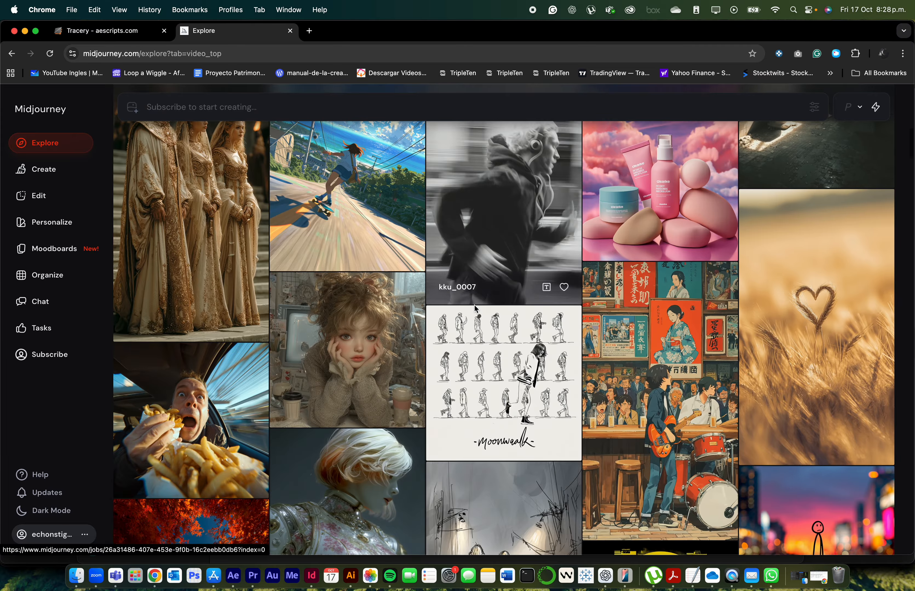
scroll(475, 309, "down", 15)
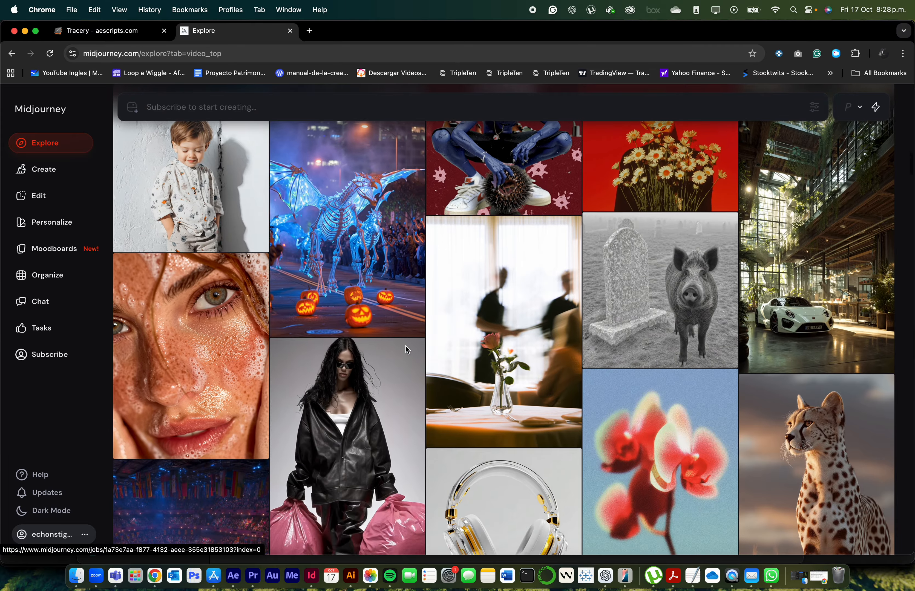
scroll(407, 349, "down", 15)
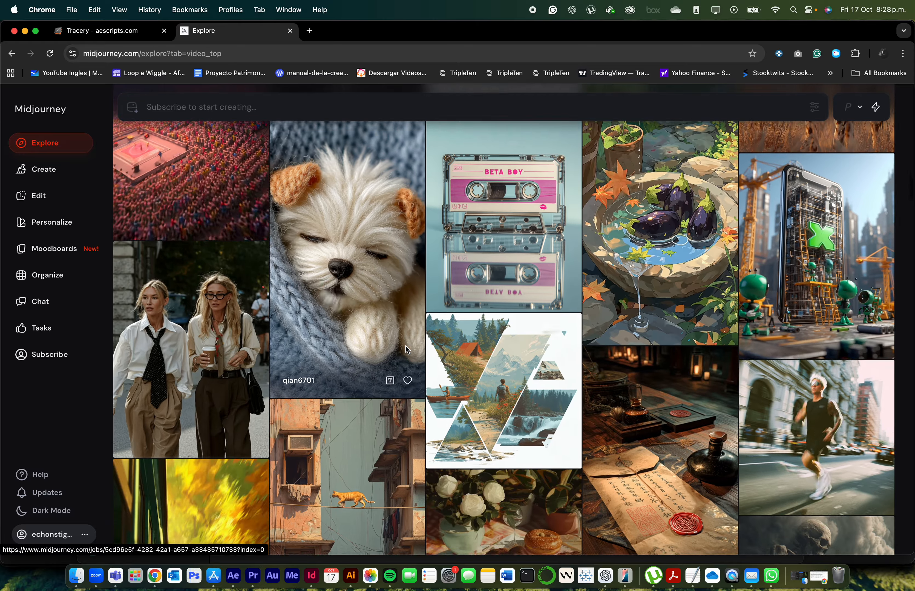
scroll(408, 350, "down", 15)
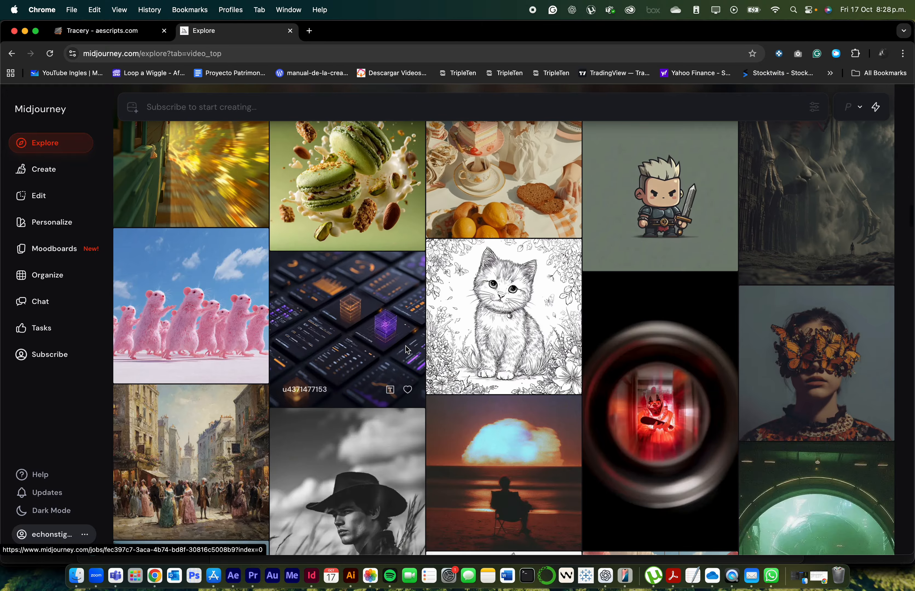
scroll(407, 350, "down", 10)
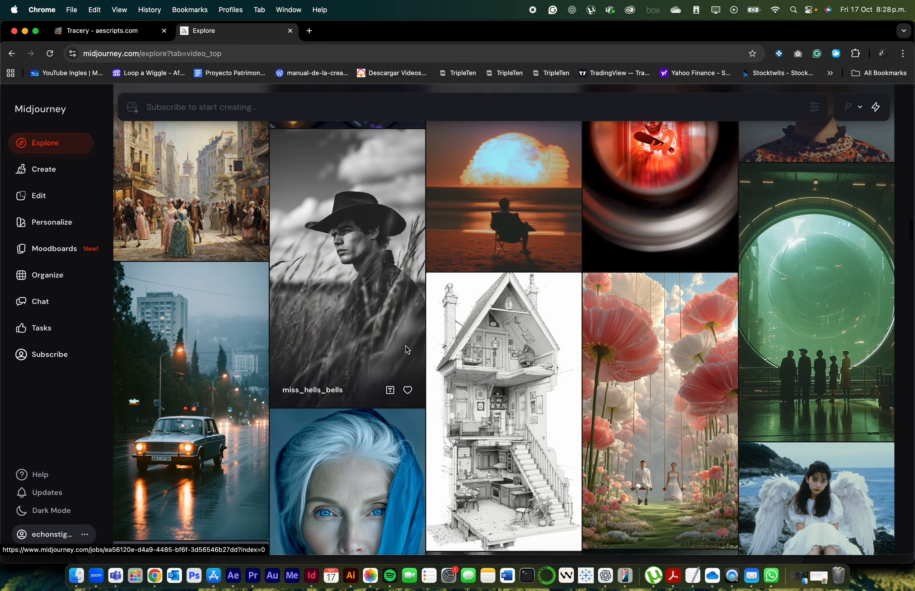
scroll(407, 350, "down", 15)
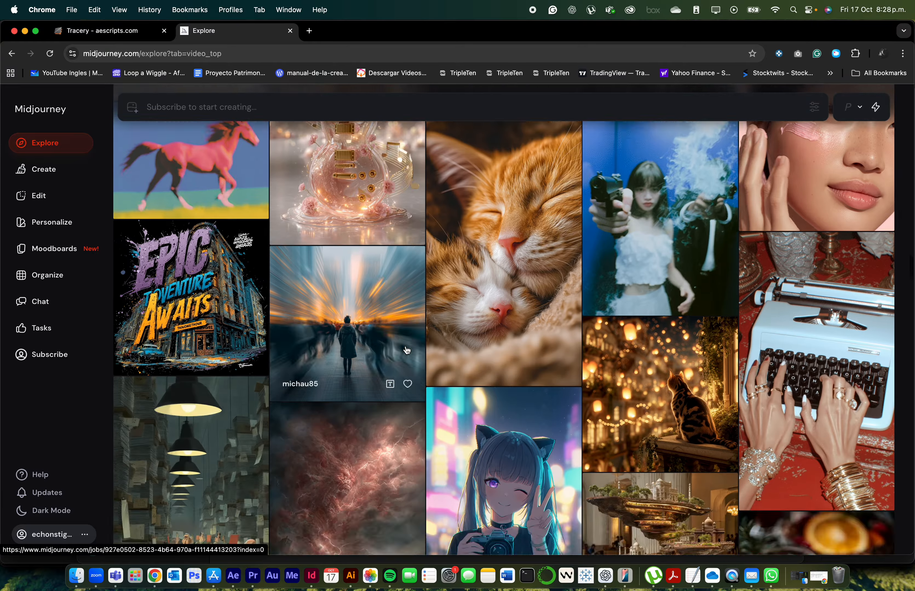
scroll(407, 349, "down", 15)
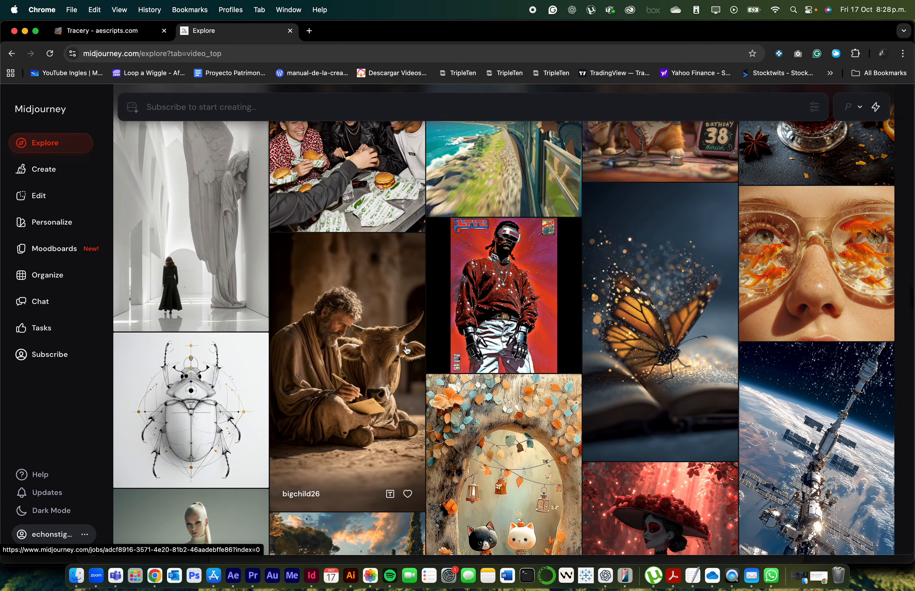
scroll(407, 350, "down", 5)
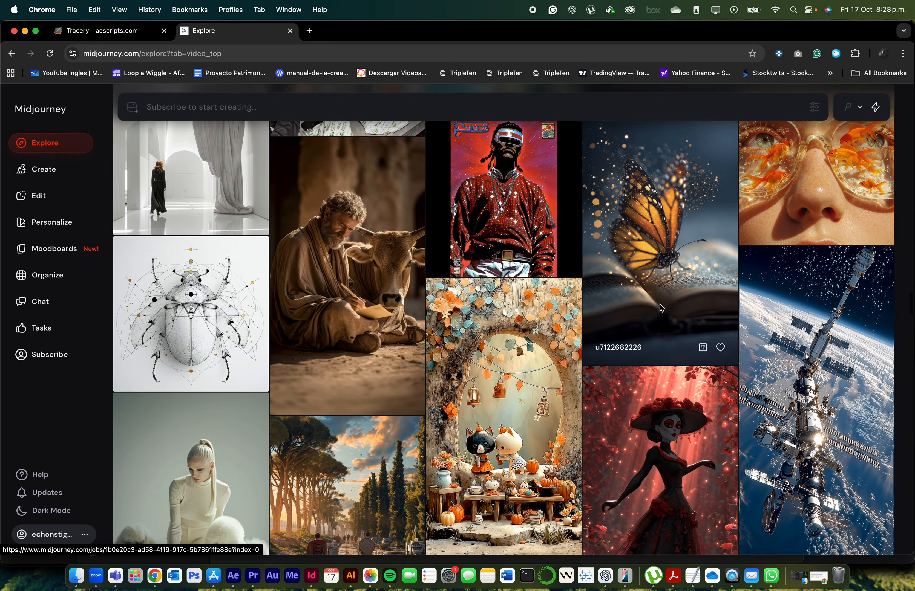
scroll(661, 288, "down", 10)
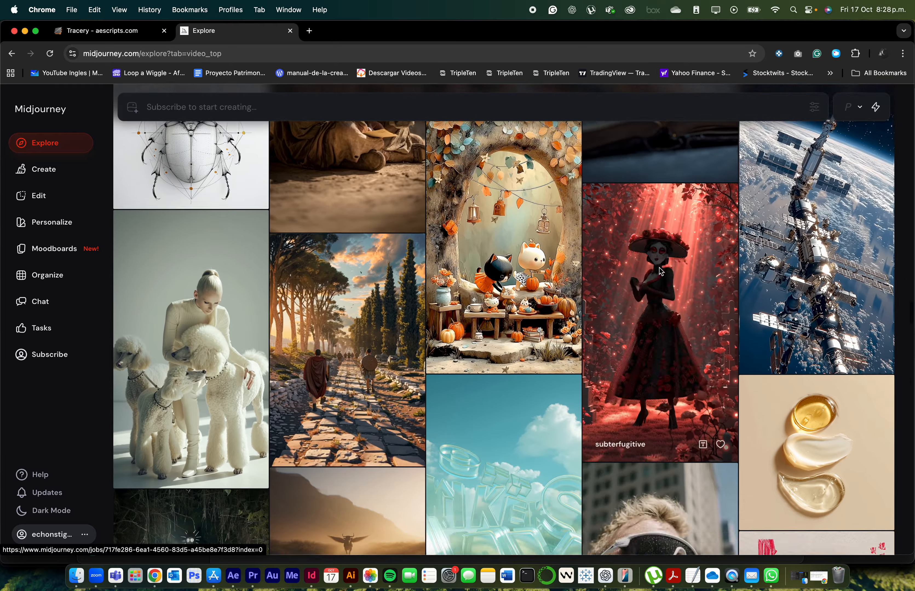
scroll(659, 268, "down", 20)
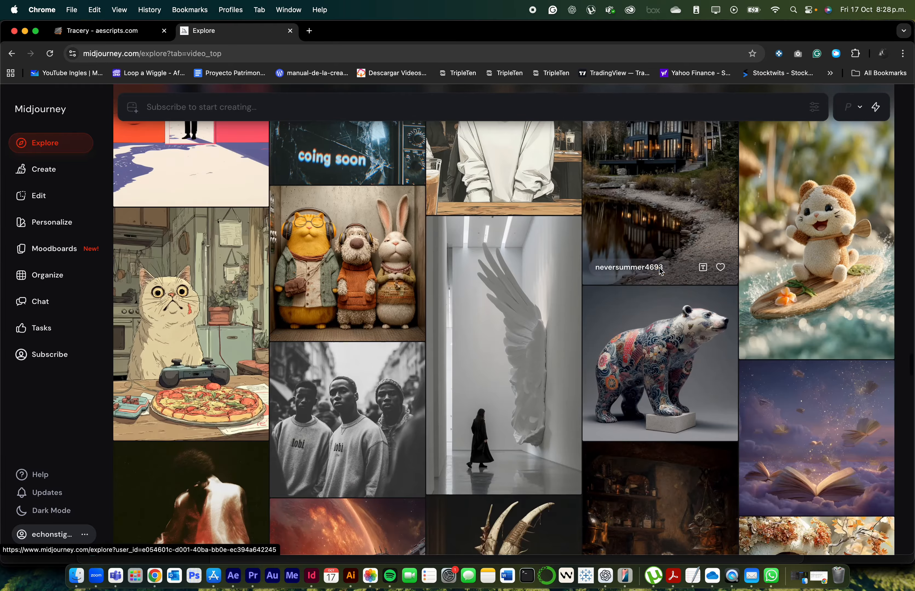
scroll(659, 268, "up", 13)
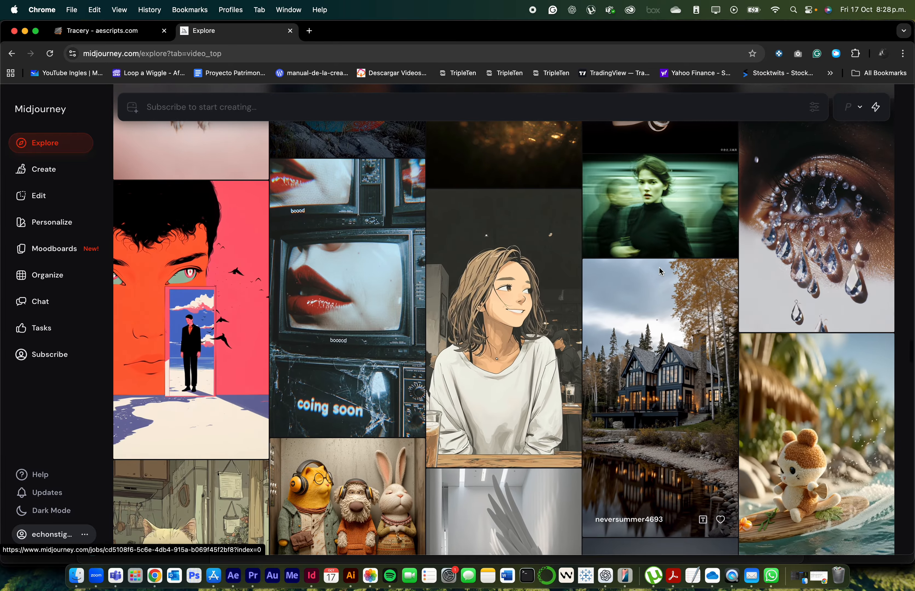
Download the video of the large orange face with birds and a man in a doorway
left_click(212, 300)
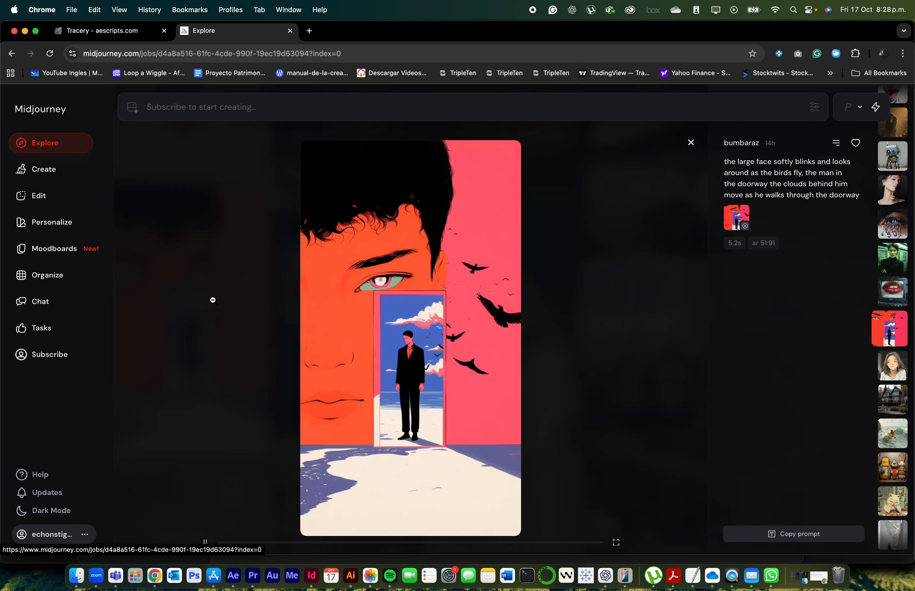
left_click(836, 142)
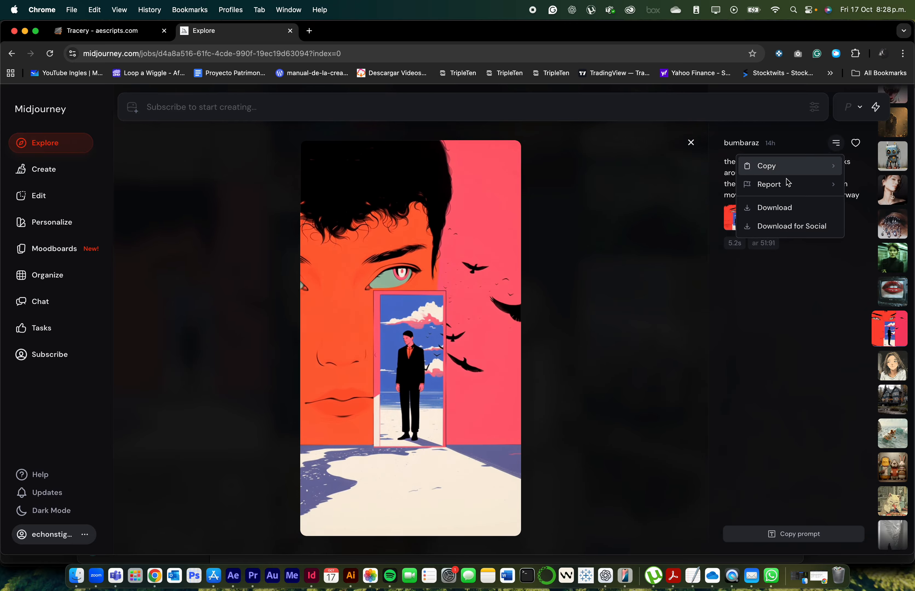
left_click(781, 207)
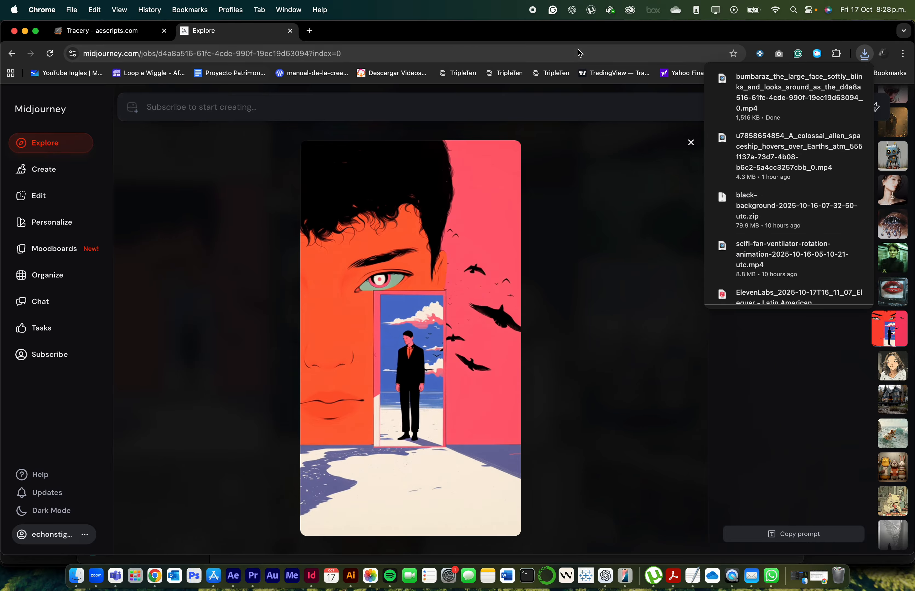
Open the downloaded clip in QuickTime Player for a quick look, and close it again
left_click(737, 90)
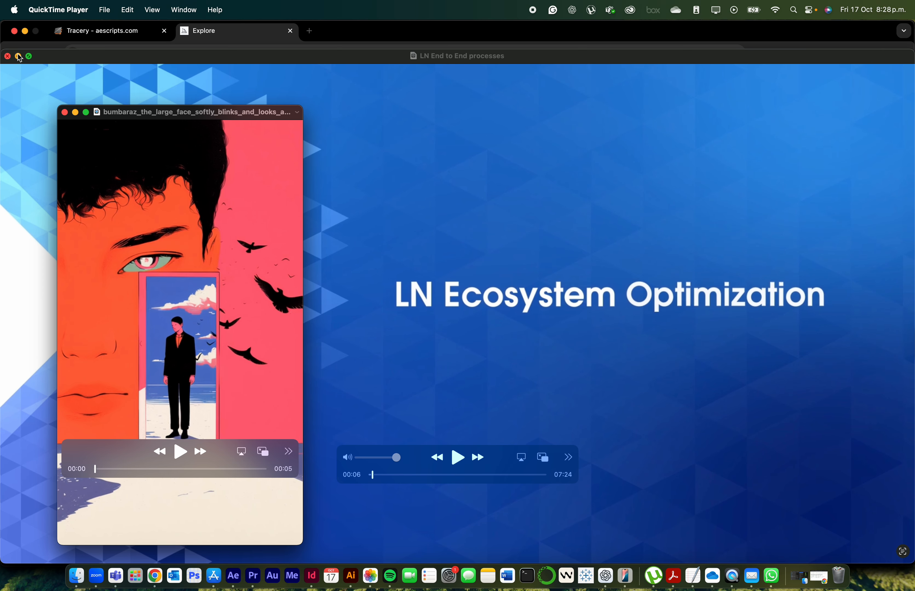
left_click(18, 57)
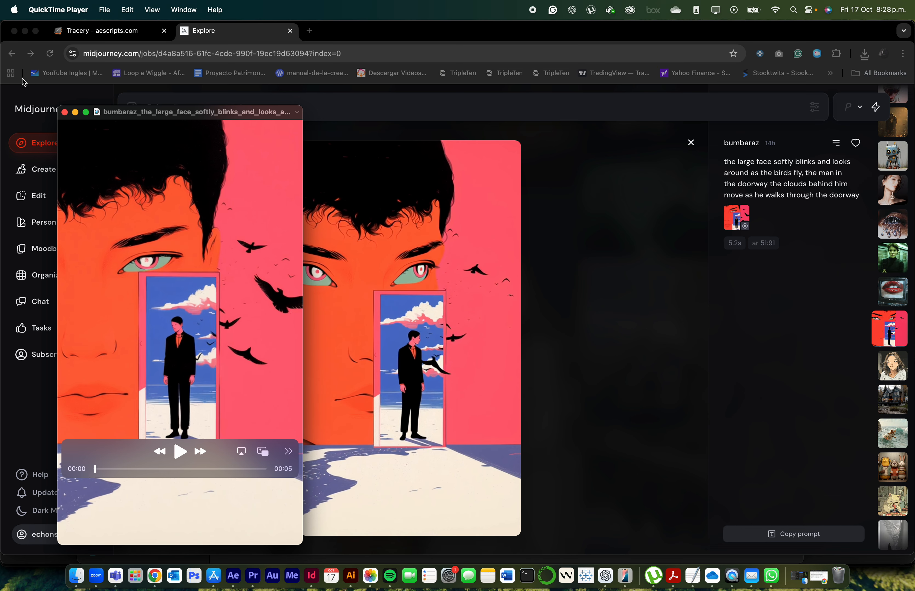
left_click(65, 113)
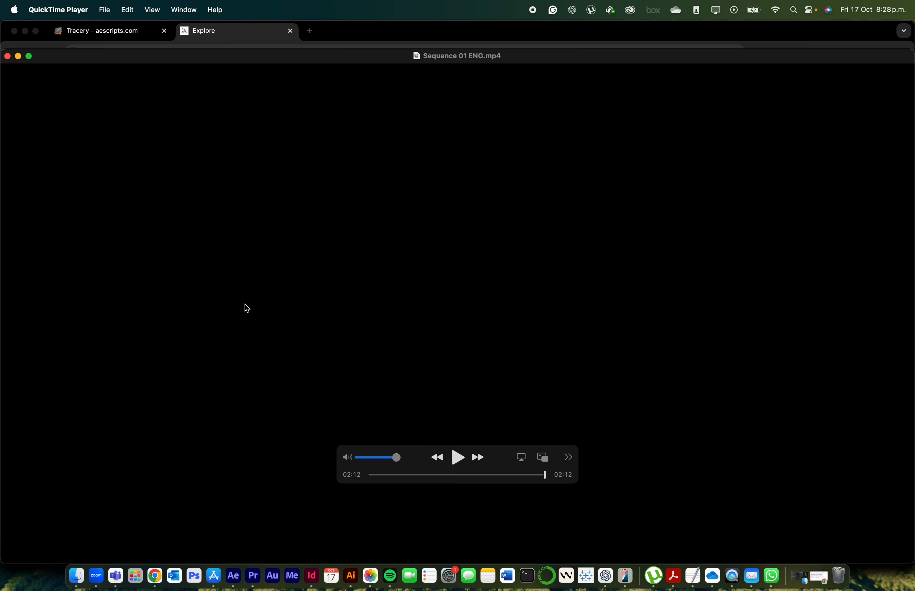
Switch to Finder and move the downloaded face video from Downloads into the Pez alpha folder
key("super+Tab")
key("super+Tab")
key("super+Tab")
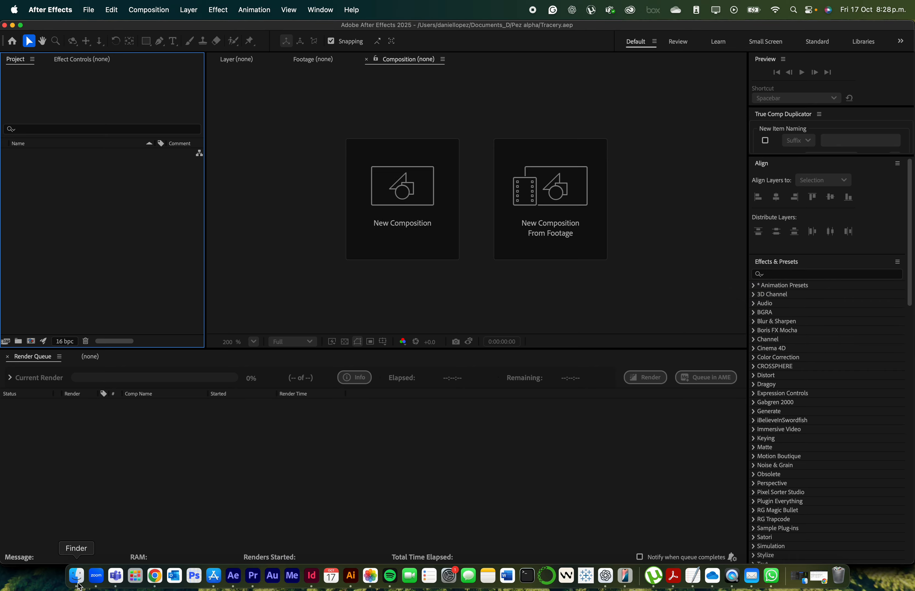
left_click(76, 575)
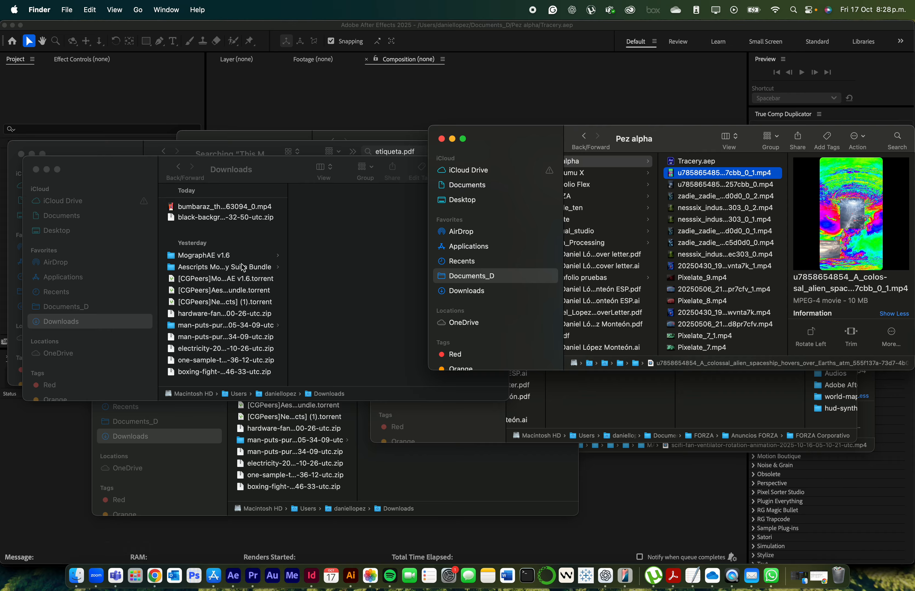
left_click(203, 209)
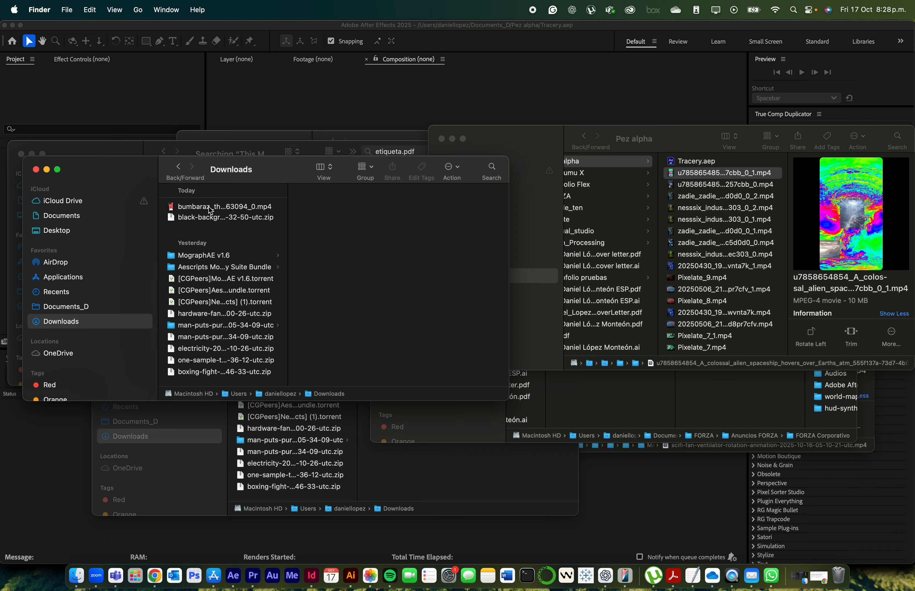
left_click(209, 208)
left_click_drag(204, 208, 683, 164)
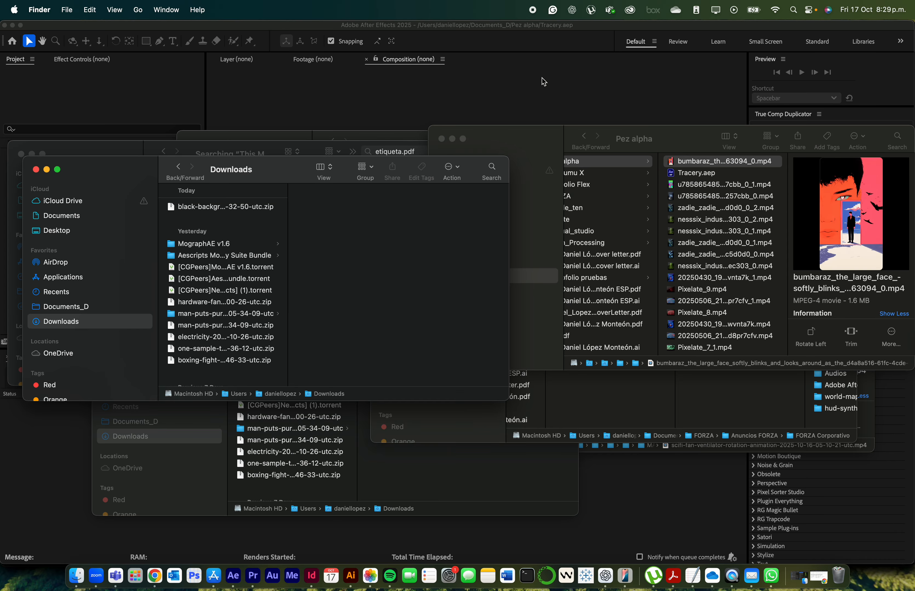
Move the face video from Pez alpha up to Documents_D and import it into the Tracery.aep project in After Effects
left_click_drag(701, 161, 639, 165)
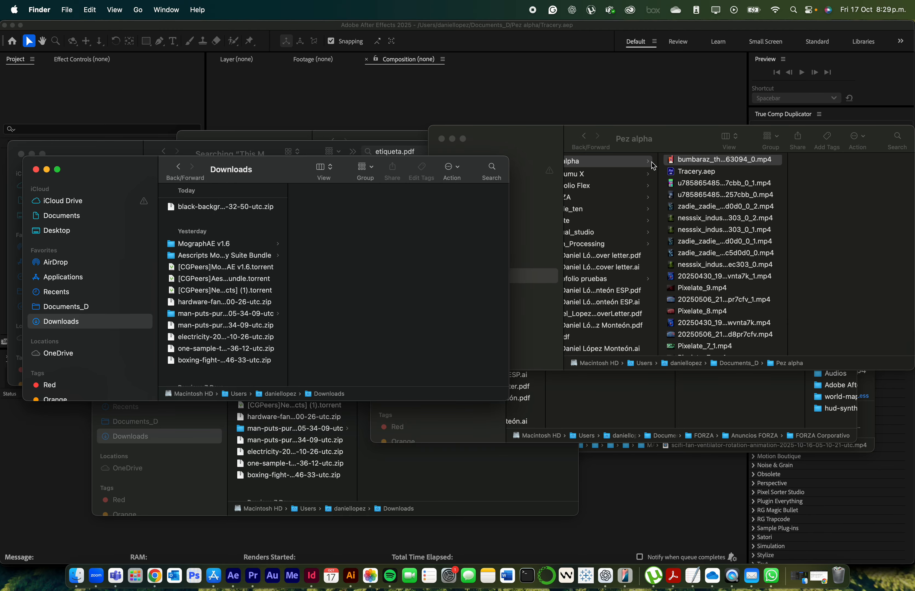
left_click(394, 112)
key("super+Tab")
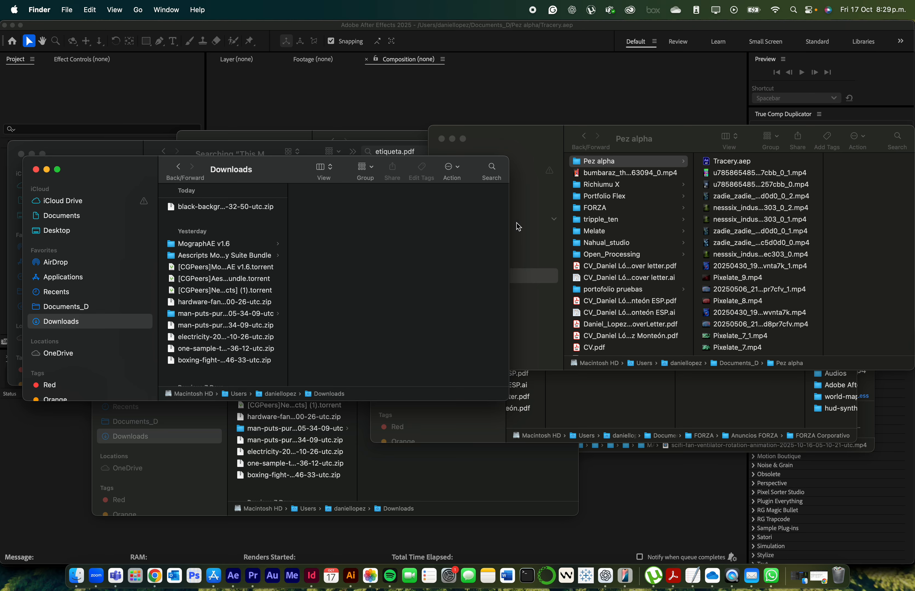
left_click_drag(618, 173, 6, 281)
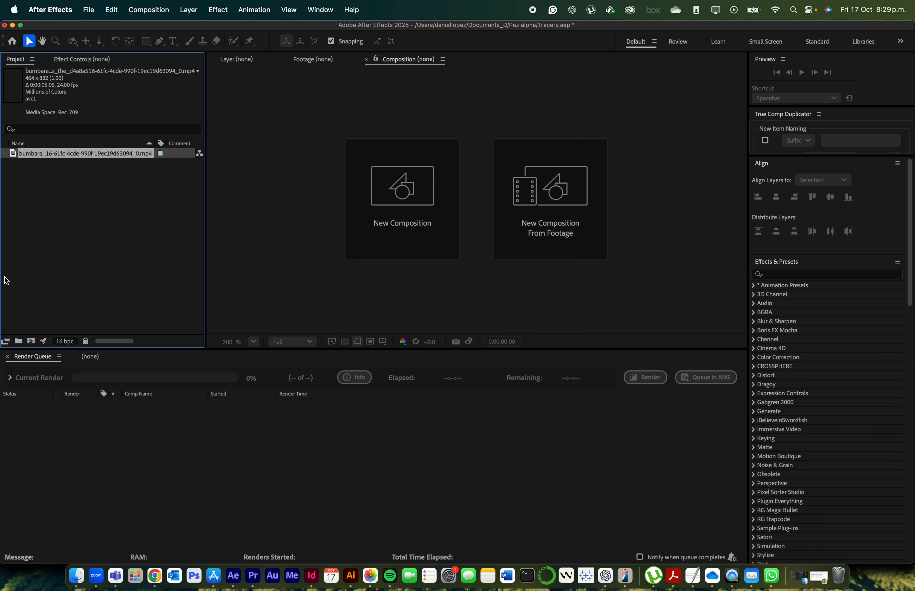
Create a composition from the imported face video and play it back with viewer refresh enabled
left_click_drag(98, 160, 29, 343)
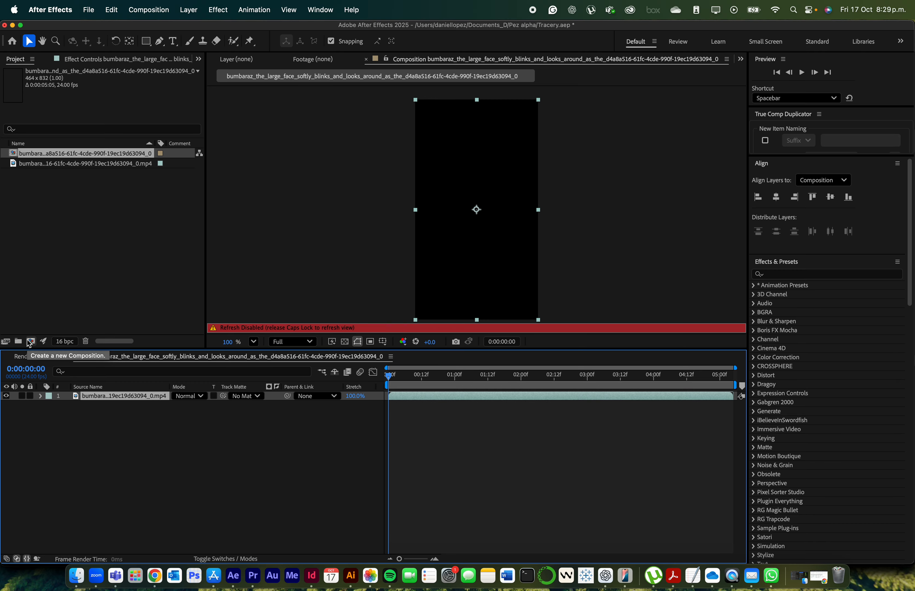
key("Caps_Lock")
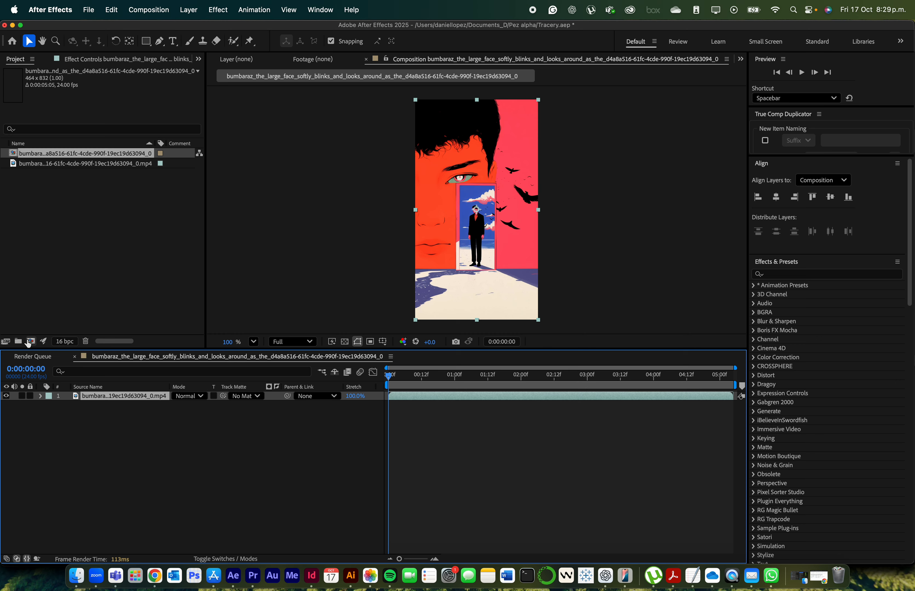
key("space")
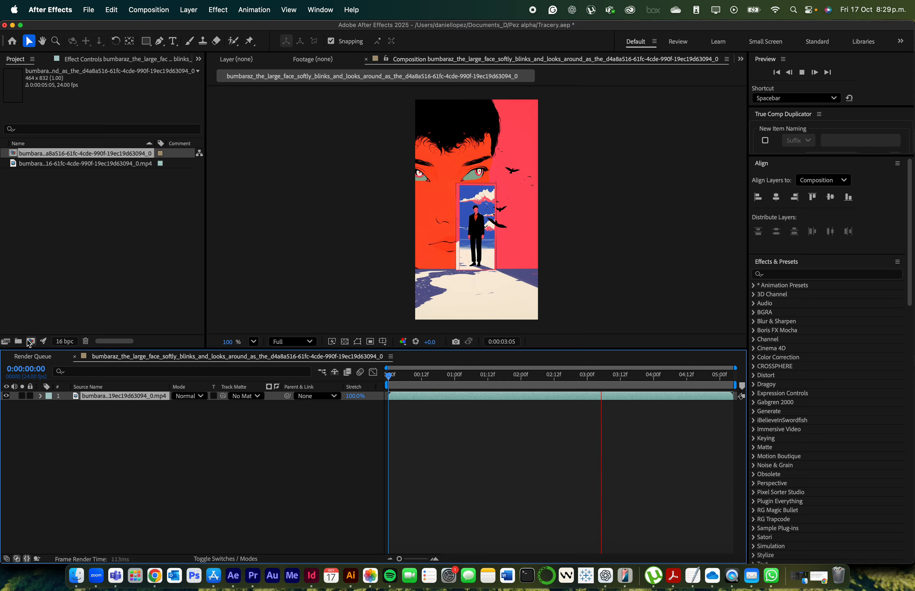
Apply the Tracery effect to the face video layer with its key color sampled from the black bird, and preview it from the first frame
left_click(800, 276)
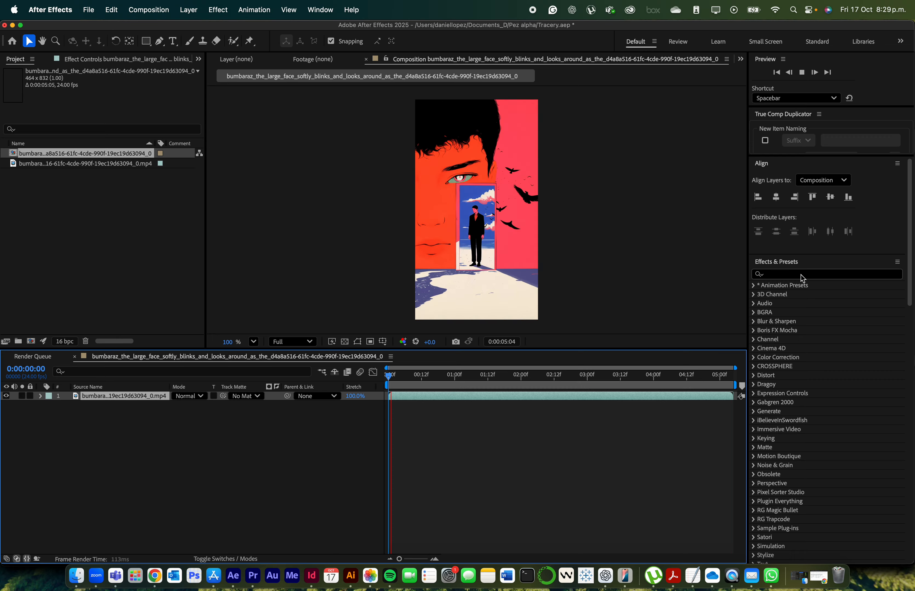
type("trace")
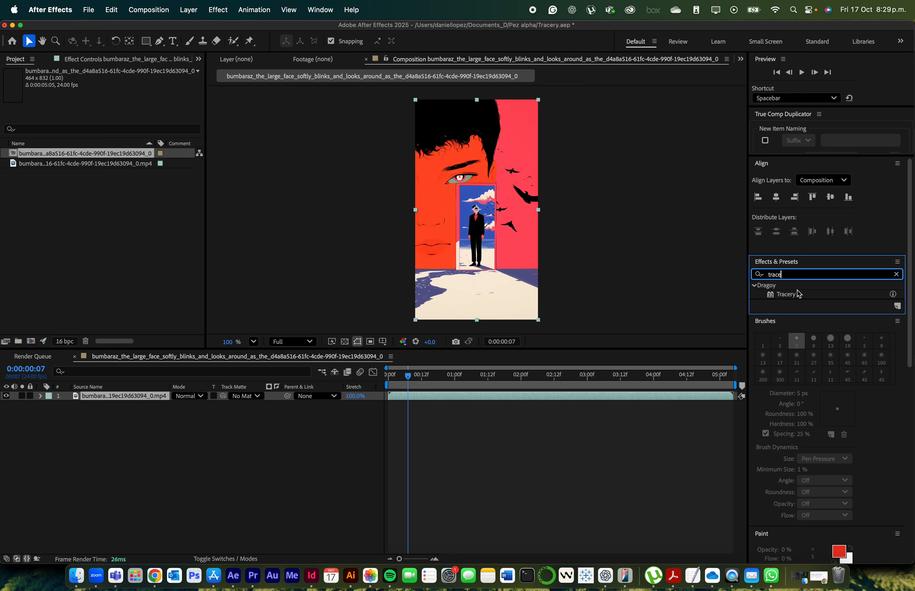
double_click(785, 294)
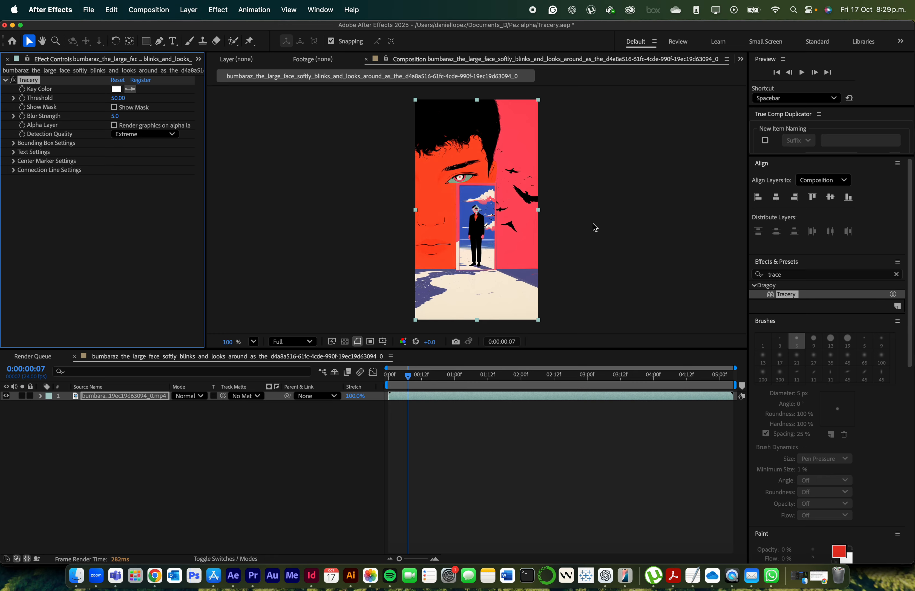
left_click(525, 197)
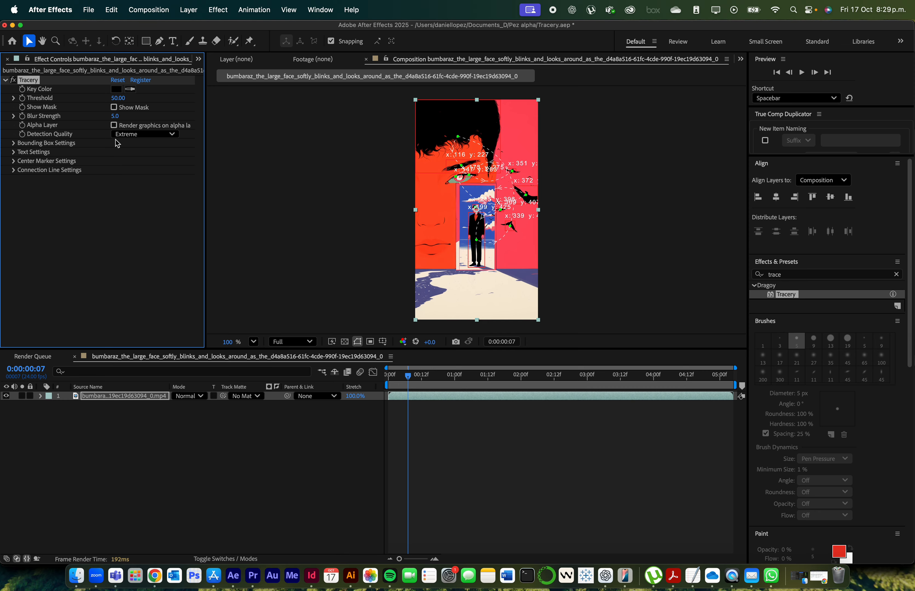
left_click_drag(410, 384, 364, 382)
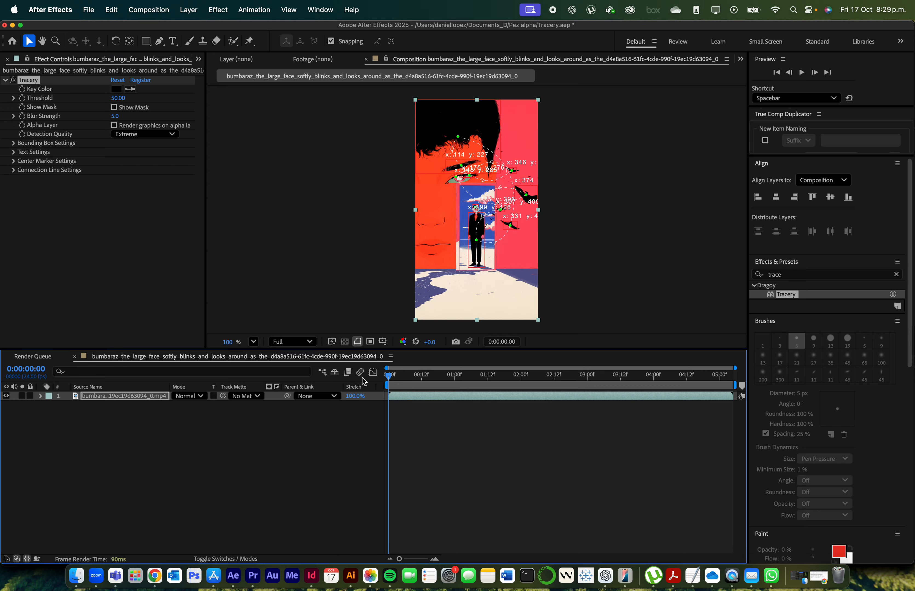
key("space")
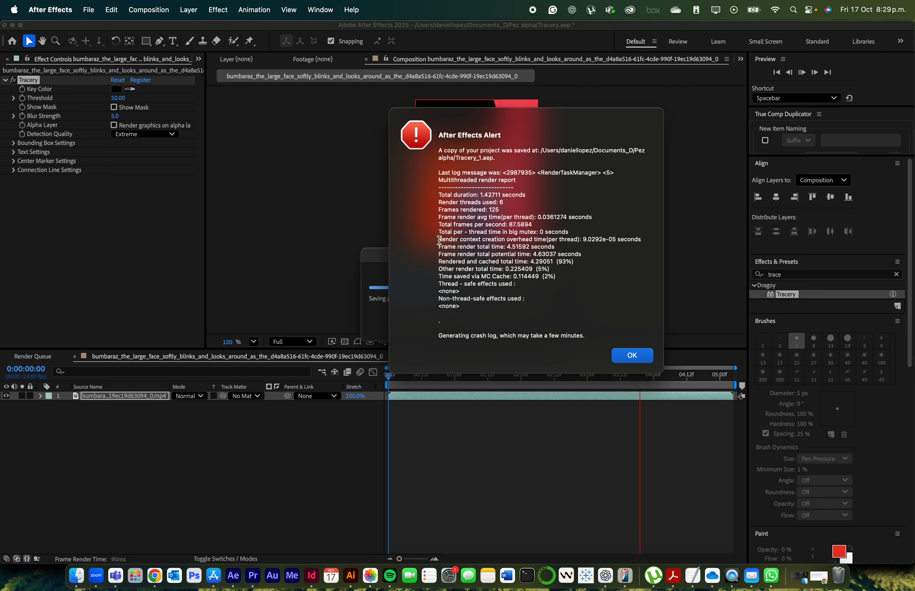
Dismiss the crash alert and error report without sending, relaunch After Effects normally and open the recovered Tracery_1 project
left_click(630, 357)
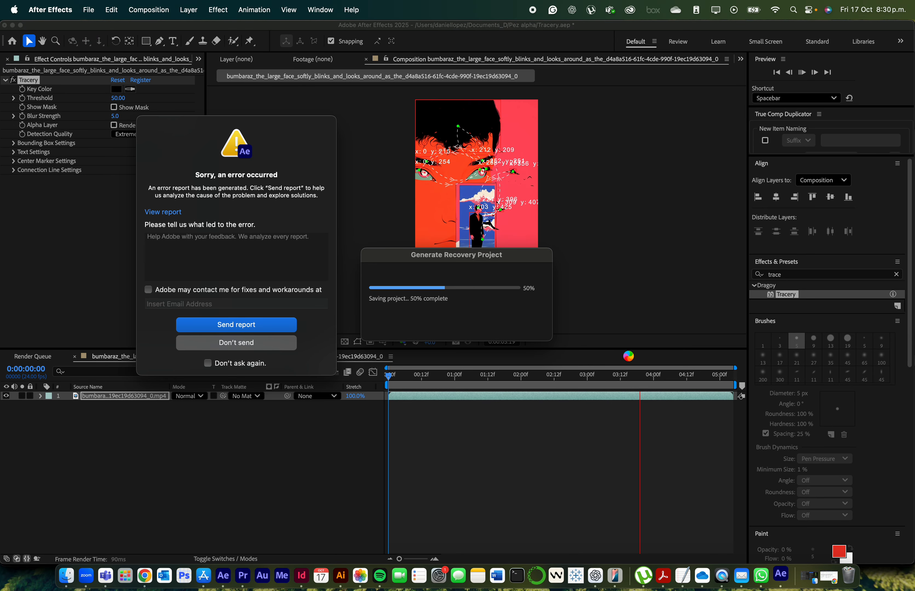
left_click(271, 337)
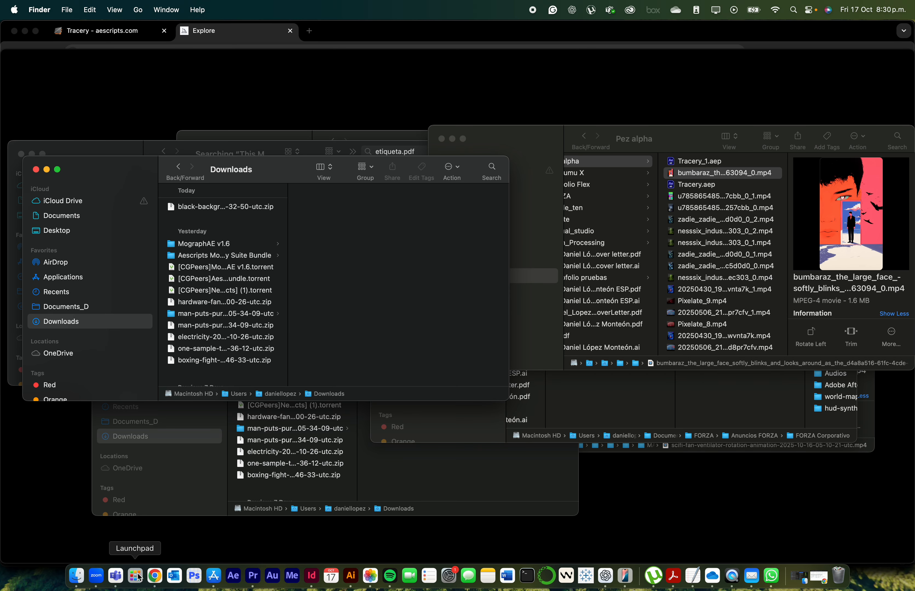
left_click(233, 576)
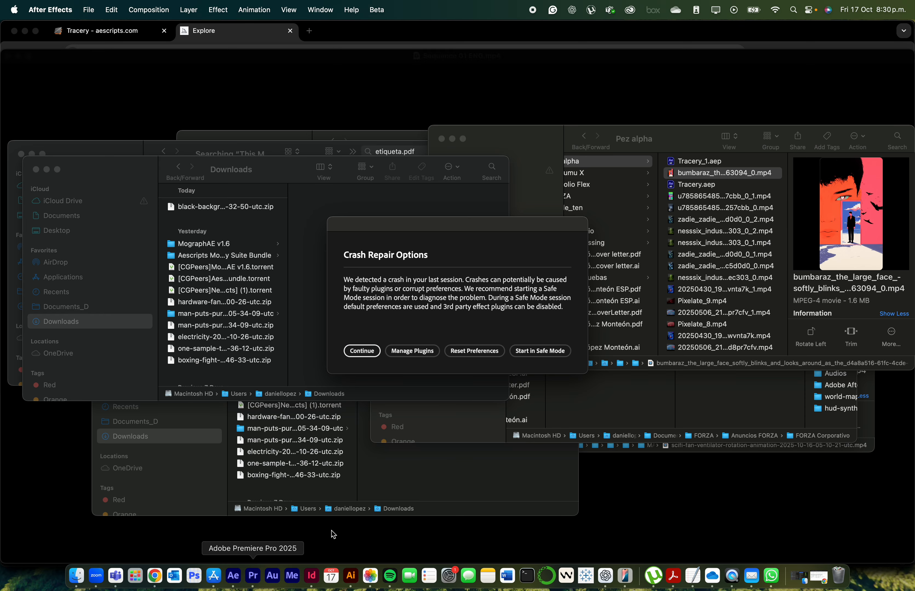
left_click(367, 353)
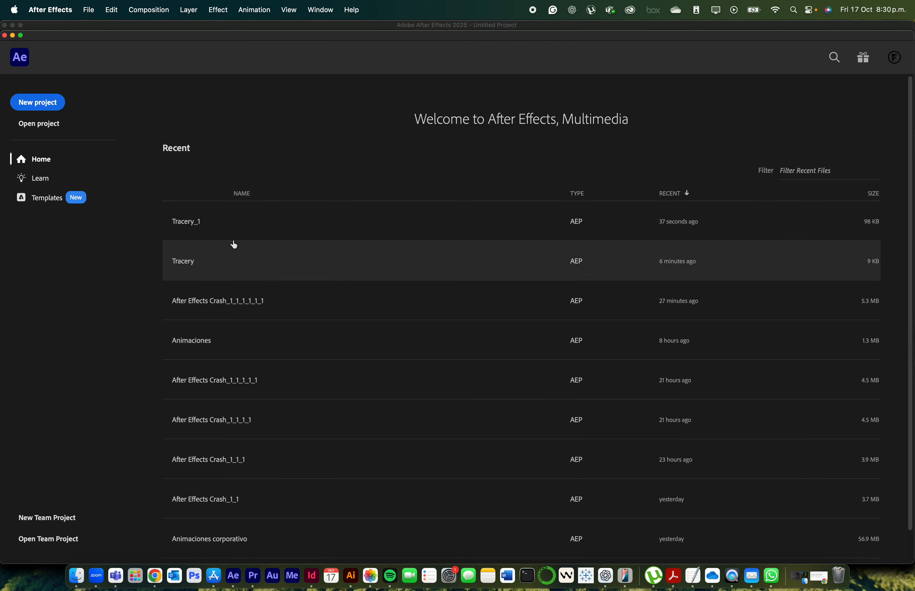
left_click(221, 229)
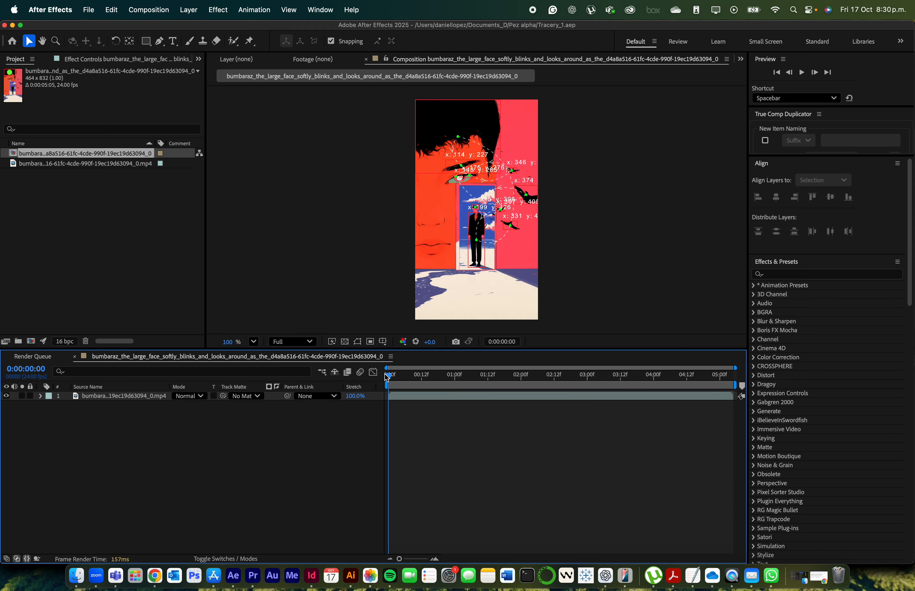
Duplicate the face video layer and delete the Tracery effect from the lower copy
left_click_drag(391, 376, 472, 380)
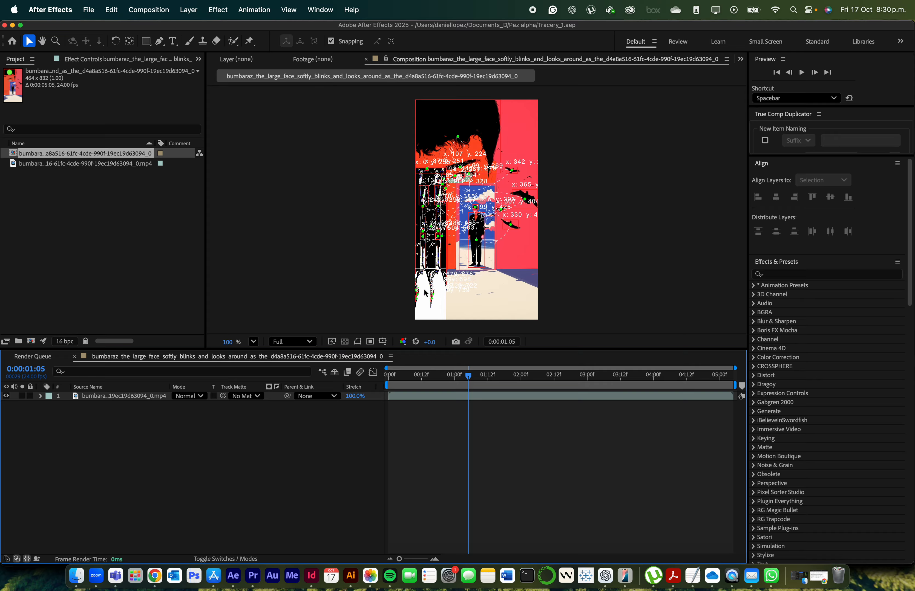
left_click(136, 400)
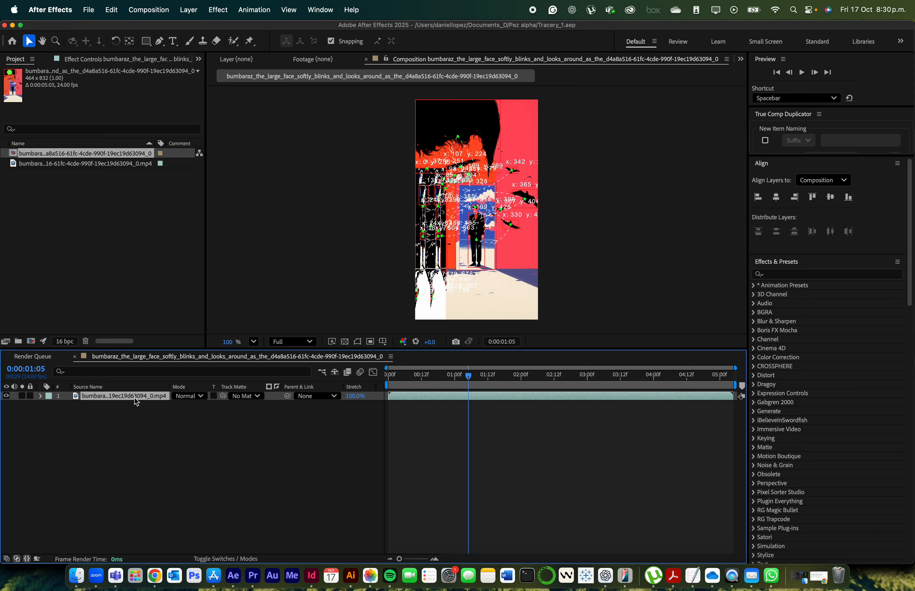
key("super+d")
left_click(129, 407)
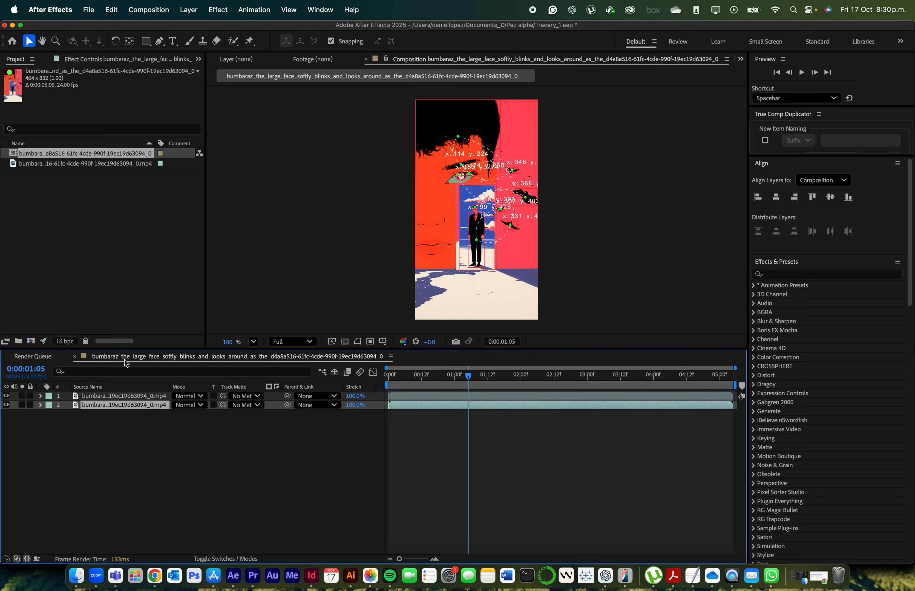
left_click(129, 61)
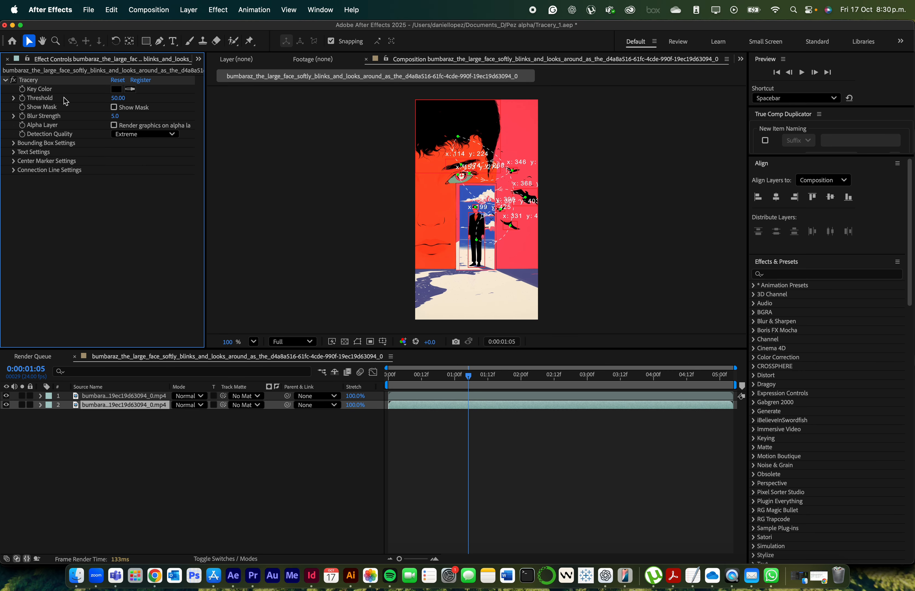
left_click(37, 82)
key("Delete")
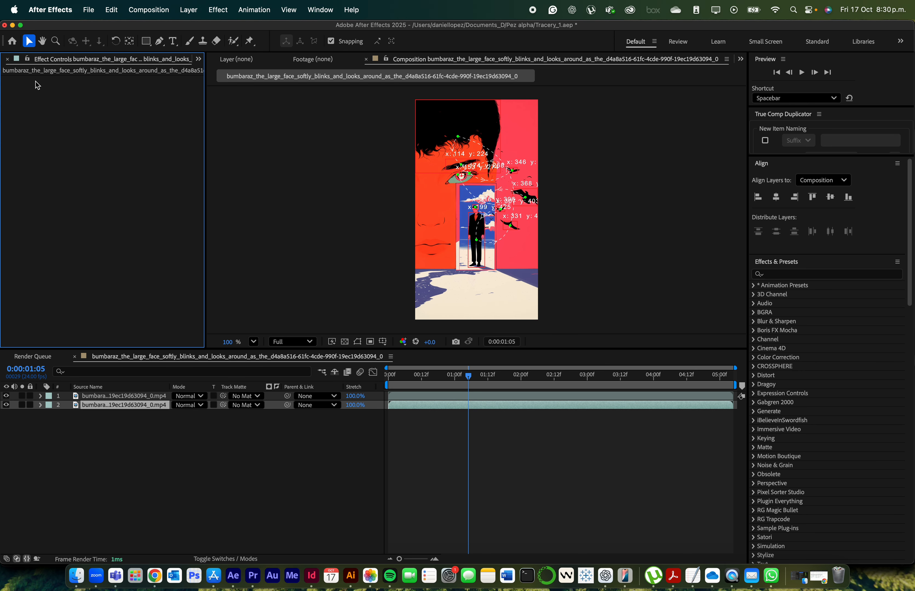
Make Tracery on the upper video layer render graphics on an alpha layer, and play the composition from the start
left_click(101, 399)
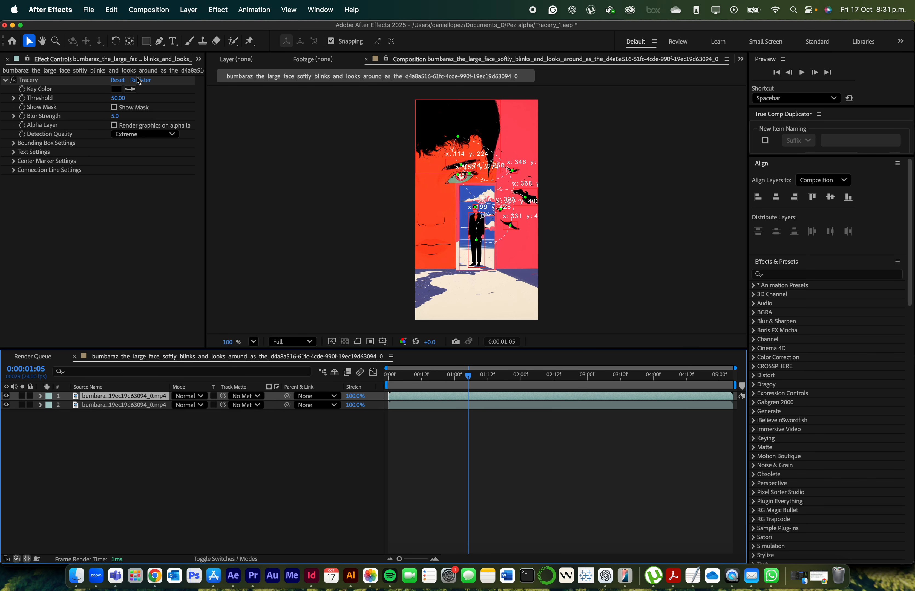
left_click(114, 126)
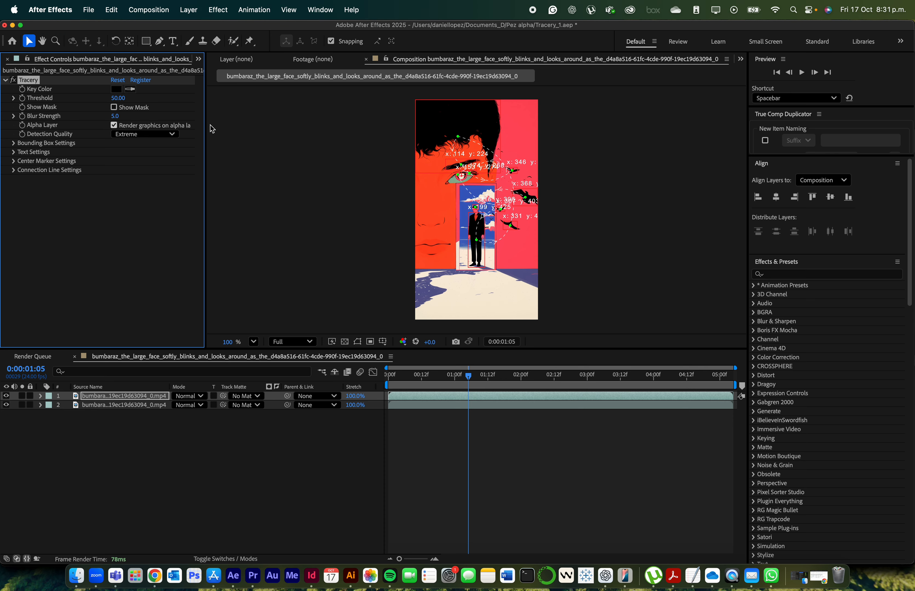
left_click_drag(207, 124, 217, 127)
left_click_drag(229, 130, 225, 131)
left_click(433, 380)
left_click_drag(433, 379, 387, 379)
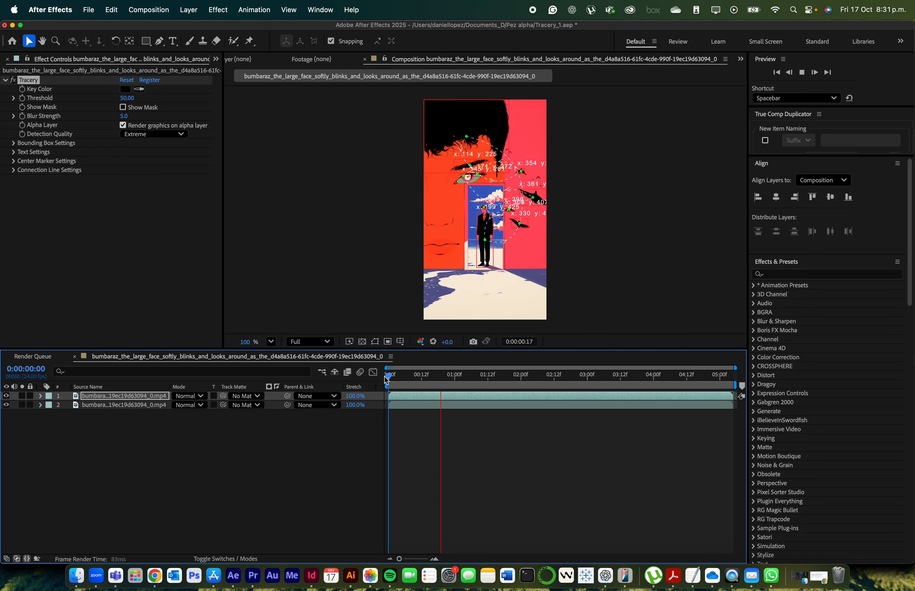
key("space")
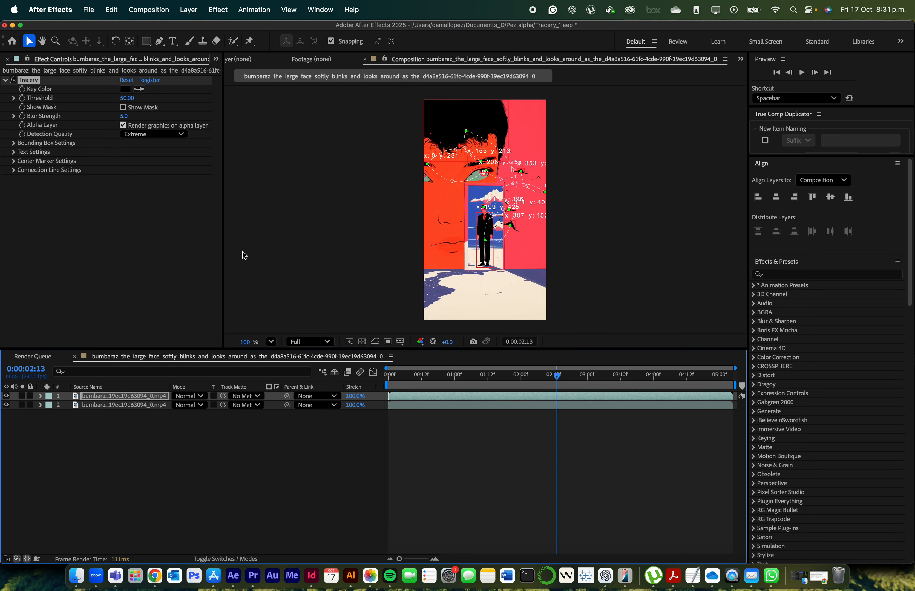
Set the Tracery bounding box border color to bright green 65FF33
left_click(14, 144)
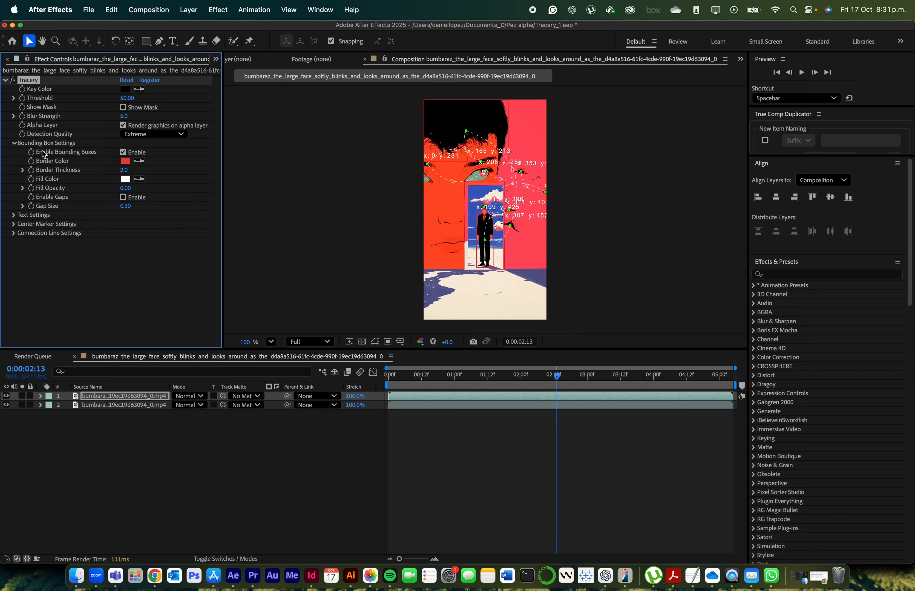
left_click(127, 162)
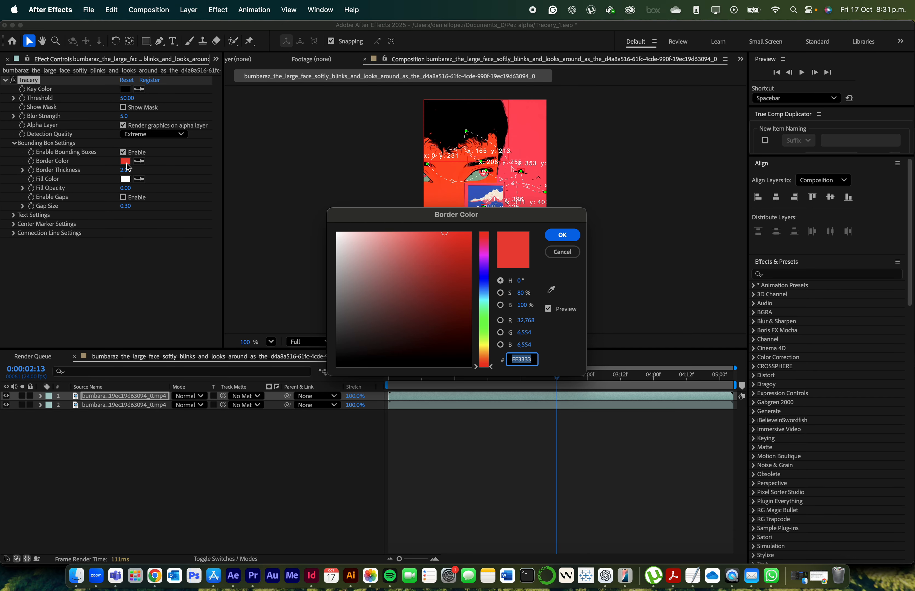
left_click(485, 332)
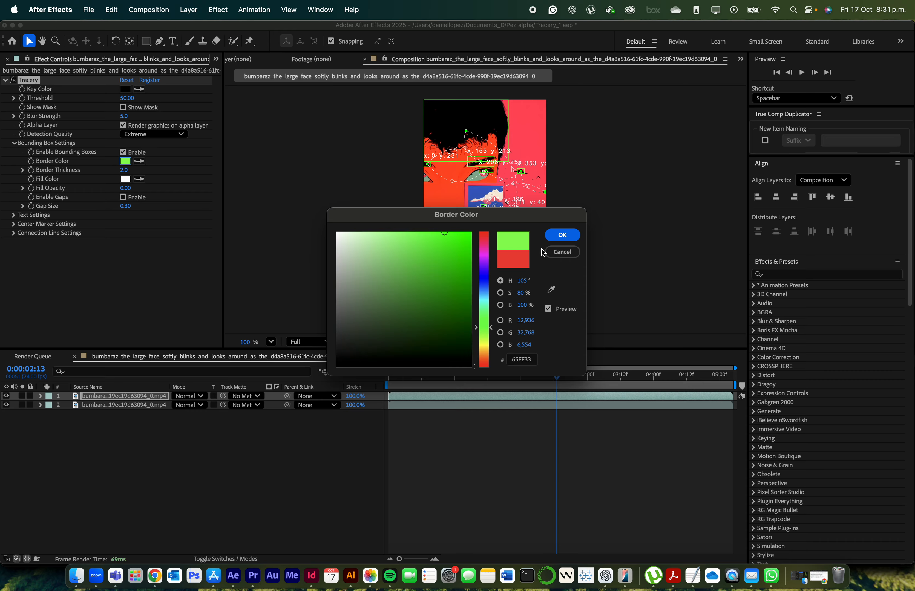
left_click(562, 235)
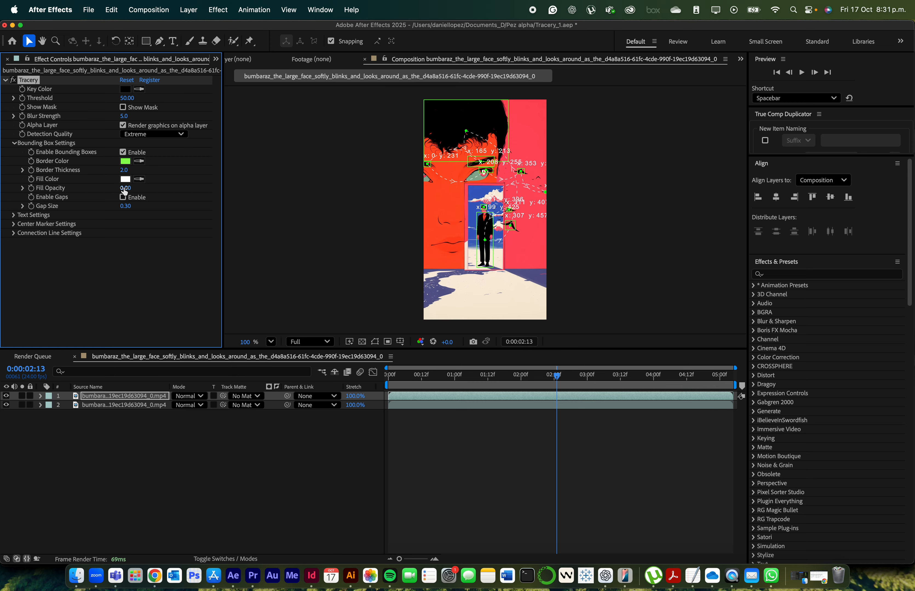
mouse_move(125, 194)
left_mouse_down()
mouse_move(189, 188)
mouse_move(125, 189)
left_mouse_up()
Set the font scale of the Tracery text labels to 3
left_click(14, 216)
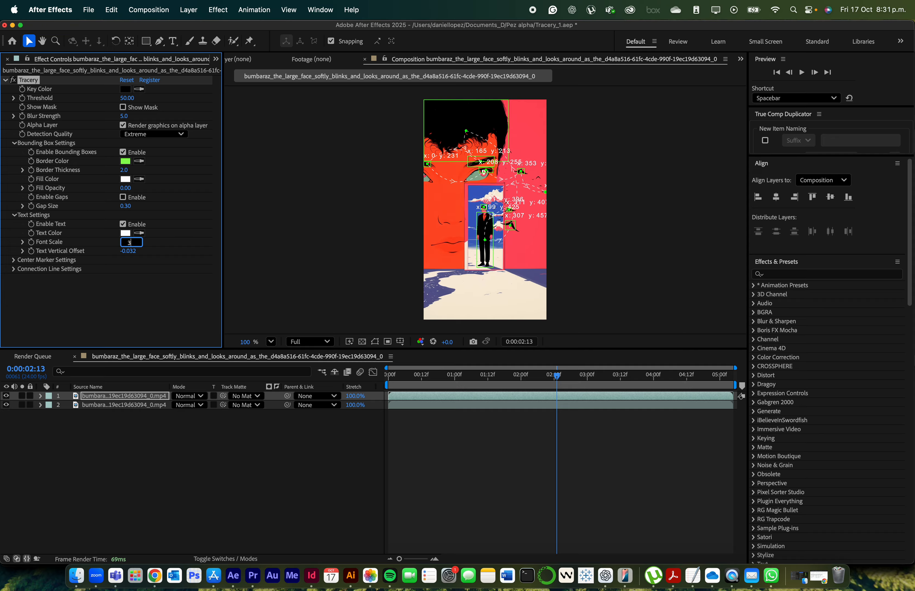
type("3")
key("Return")
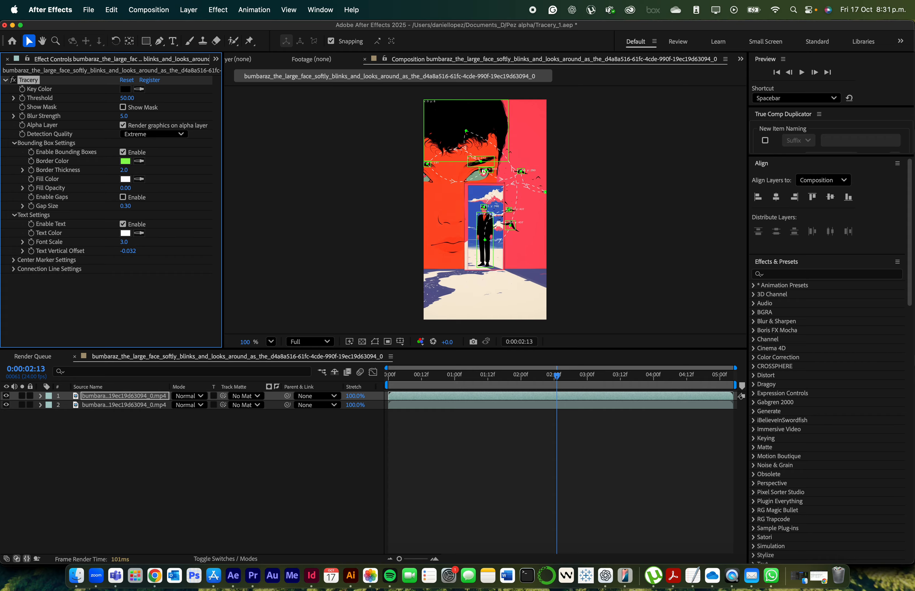
Compare the Plus and Cross center marker types, settle on Plus and set the marker size to 20
left_click(15, 262)
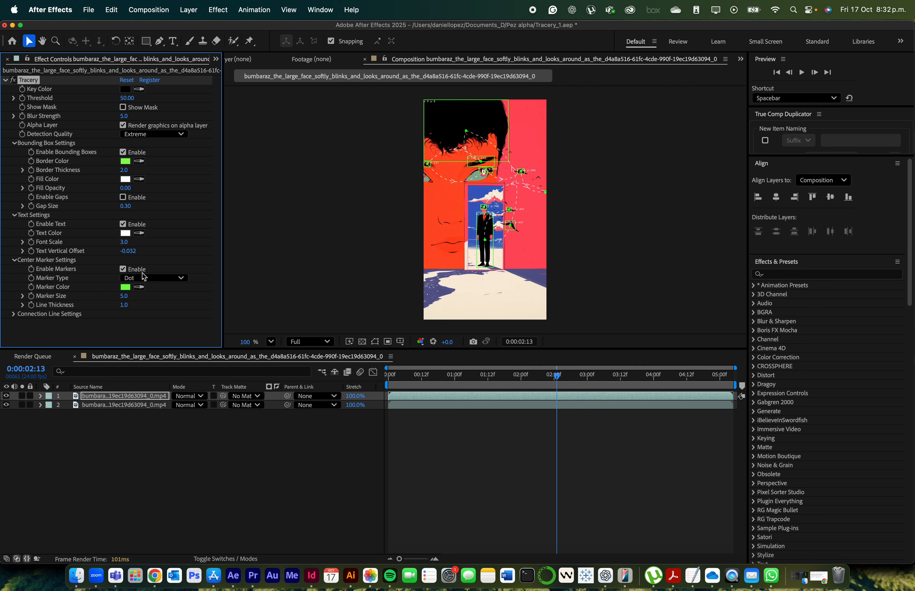
left_click(146, 280)
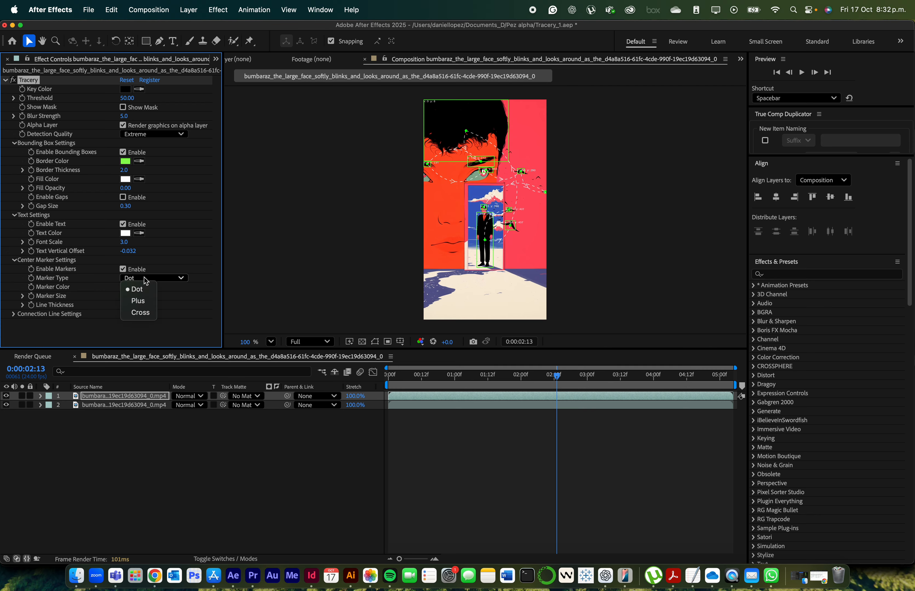
left_click(145, 303)
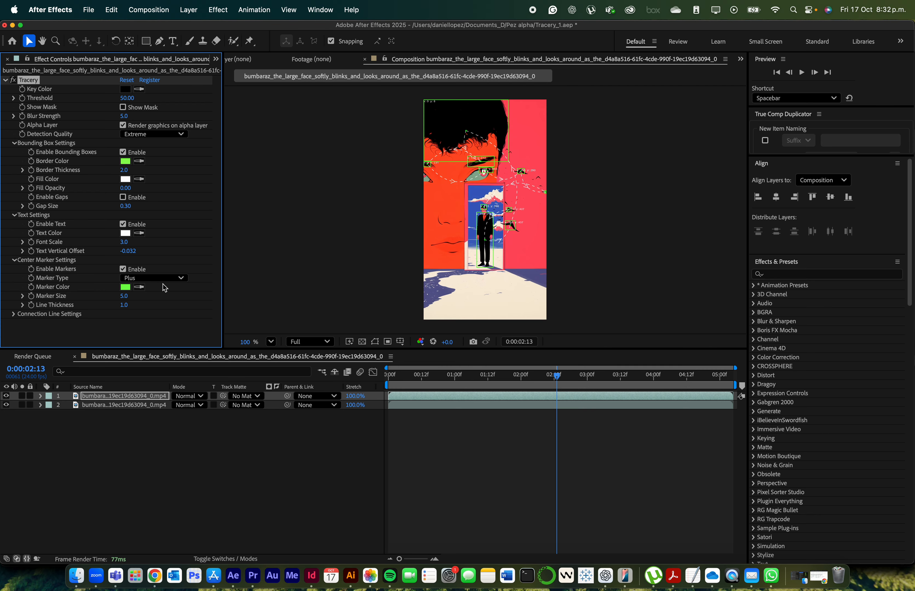
left_click(173, 278)
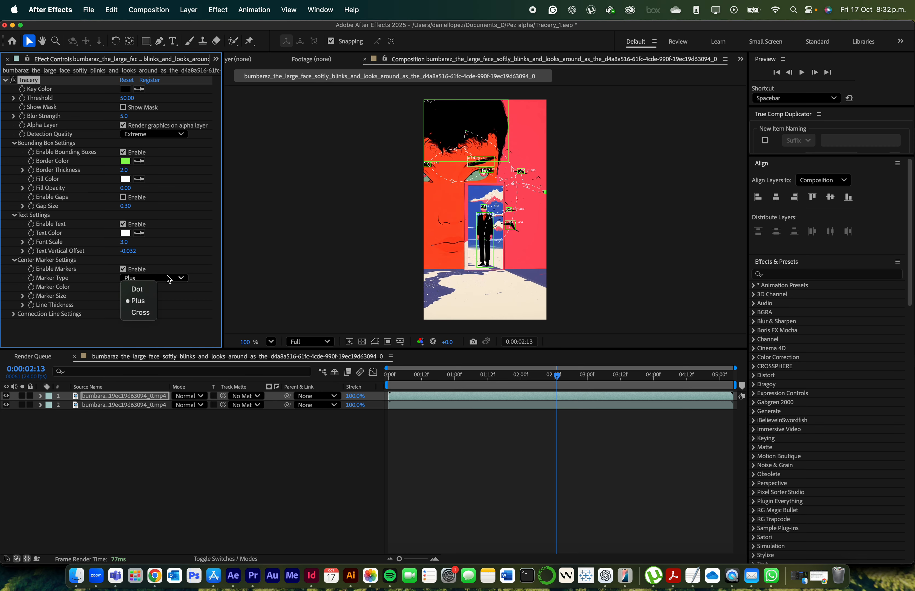
left_click(145, 312)
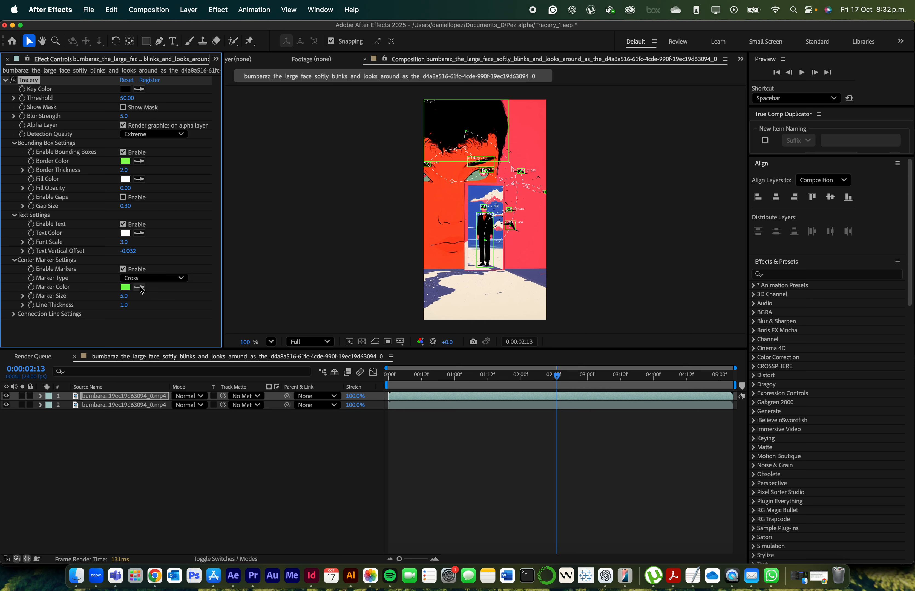
left_click(145, 279)
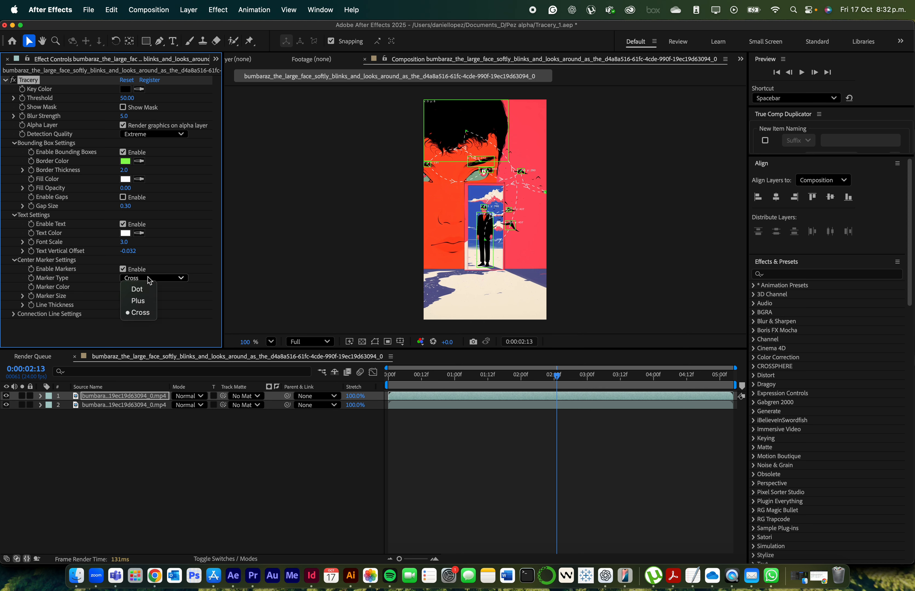
left_click(149, 302)
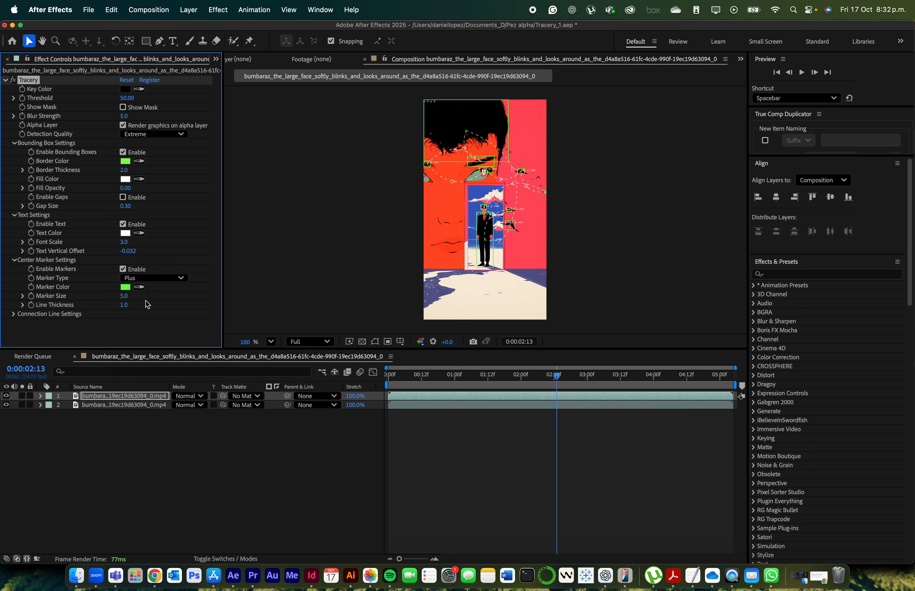
left_click_drag(124, 296, 181, 298)
left_click(126, 296)
type("20")
key("Return")
Enable gaps in the Tracery bounding boxes and set the gap size to 0.73
left_click(123, 197)
left_click_drag(128, 208, 150, 208)
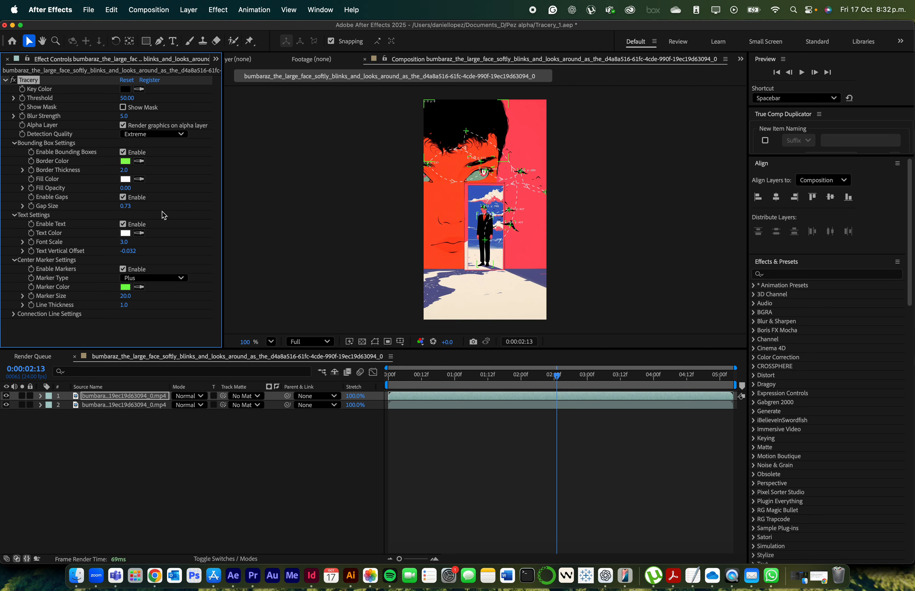
Reveal the connection line settings of the Tracery effect
left_click(15, 315)
scroll(61, 303, "down", 4)
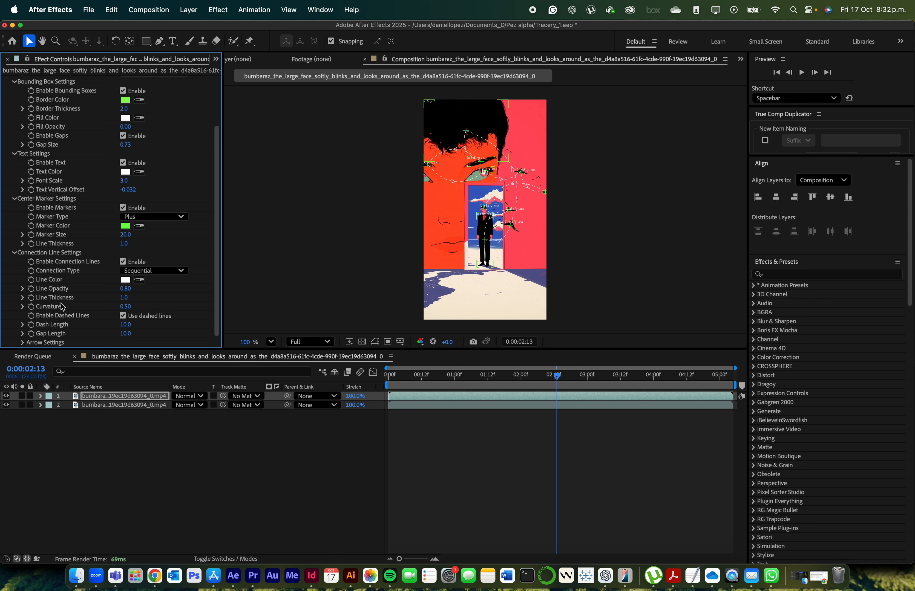
Try a sampled line color and a line thickness of 1.7 on the connection lines, undoing each change
left_click(139, 279)
left_click(129, 227)
key("super+z")
left_click_drag(125, 298, 163, 298)
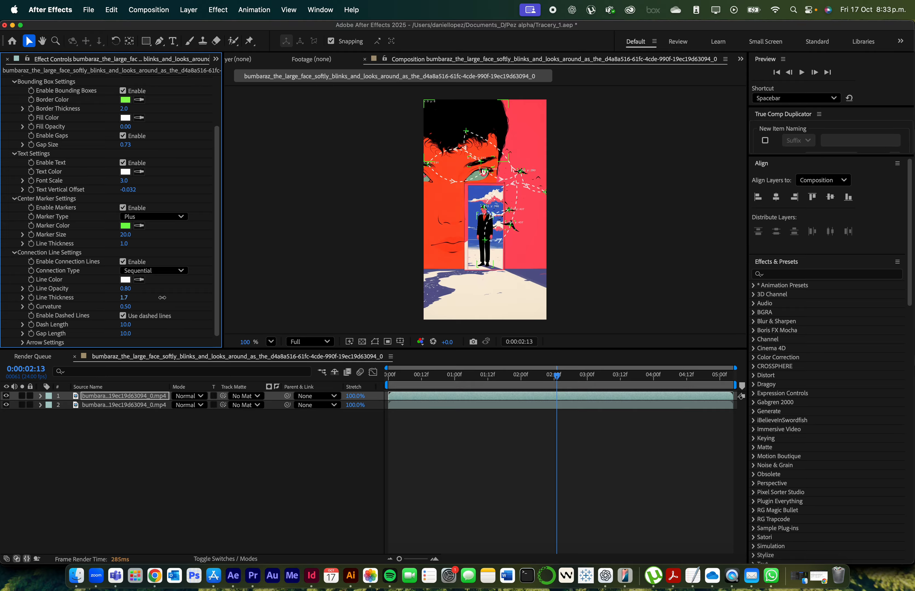
key("super+z")
Set the curvature of the Tracery connection lines to 0
left_click(127, 307)
type("0")
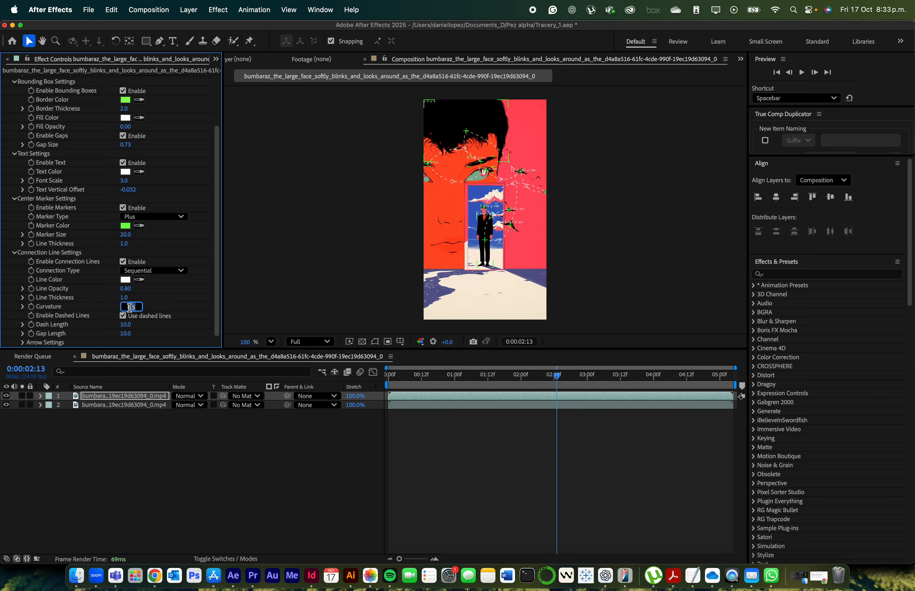
key("Return")
Disable the arrows and the dashed style of the Tracery connection lines
left_click(22, 343)
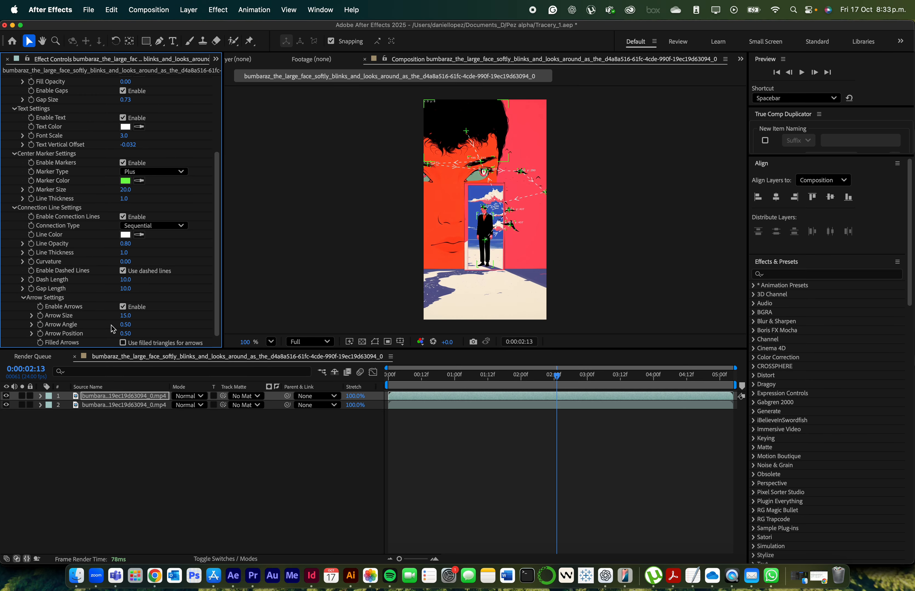
left_click(123, 306)
left_click(23, 298)
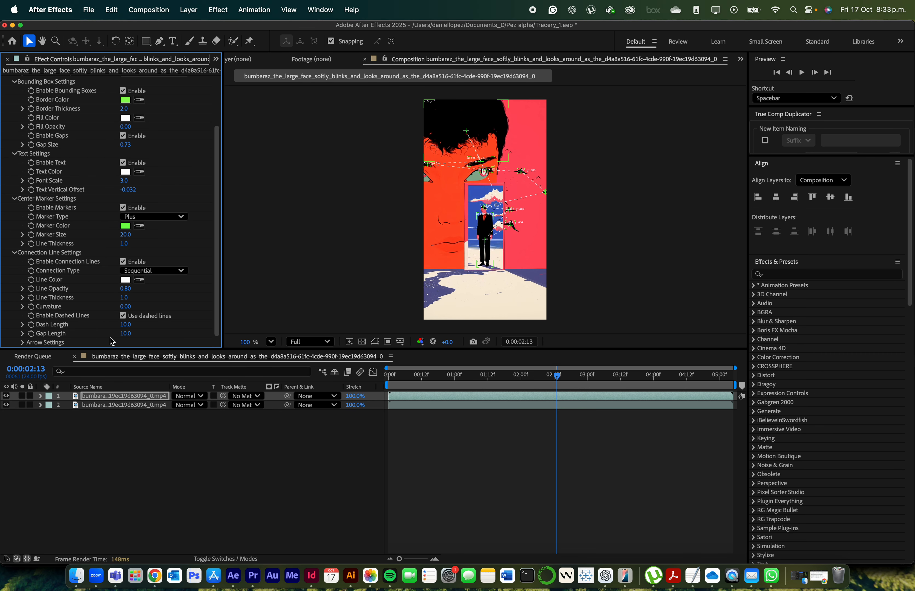
left_click(123, 316)
Play the composition from the start to preview the restyled Tracery graphics
scroll(159, 305, "up", 3)
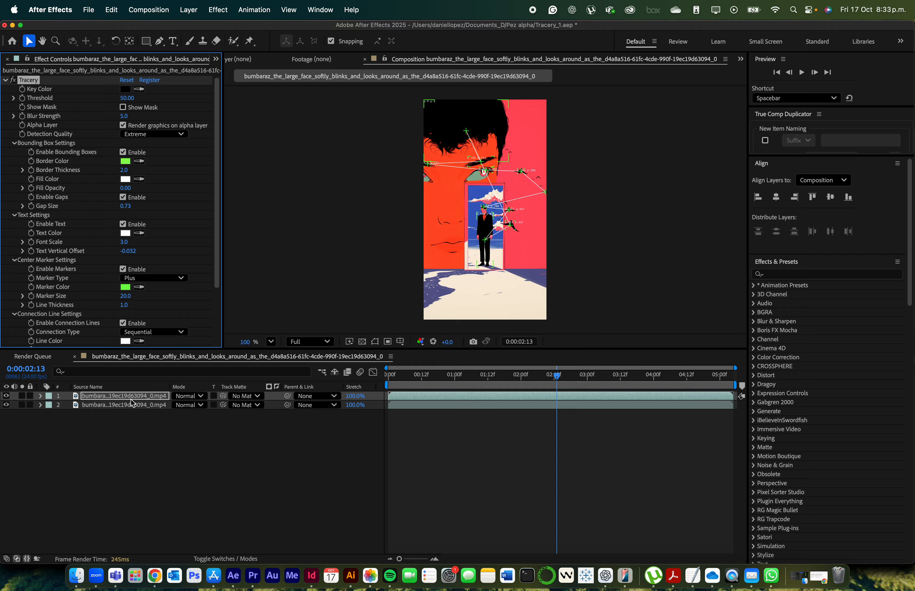
left_click_drag(491, 376, 265, 373)
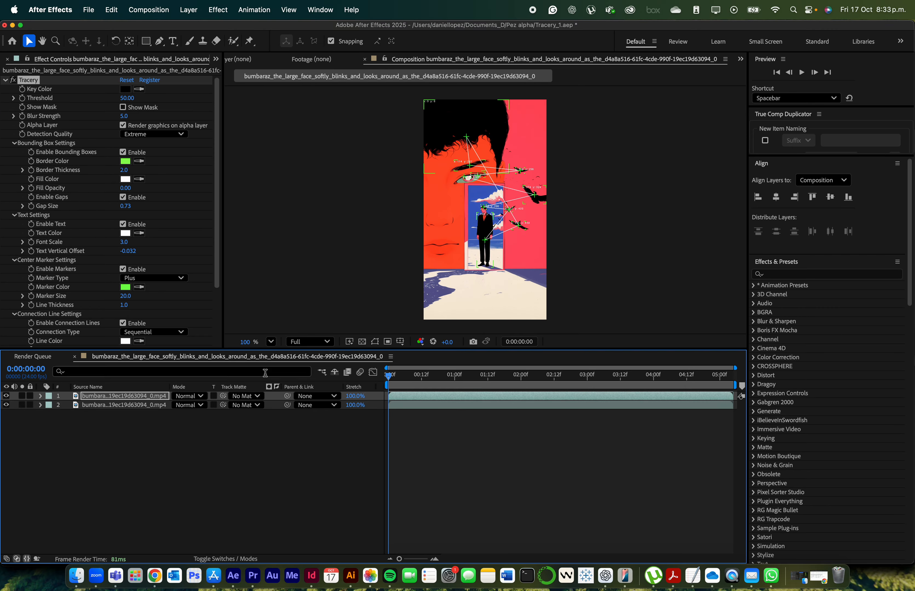
key("space")
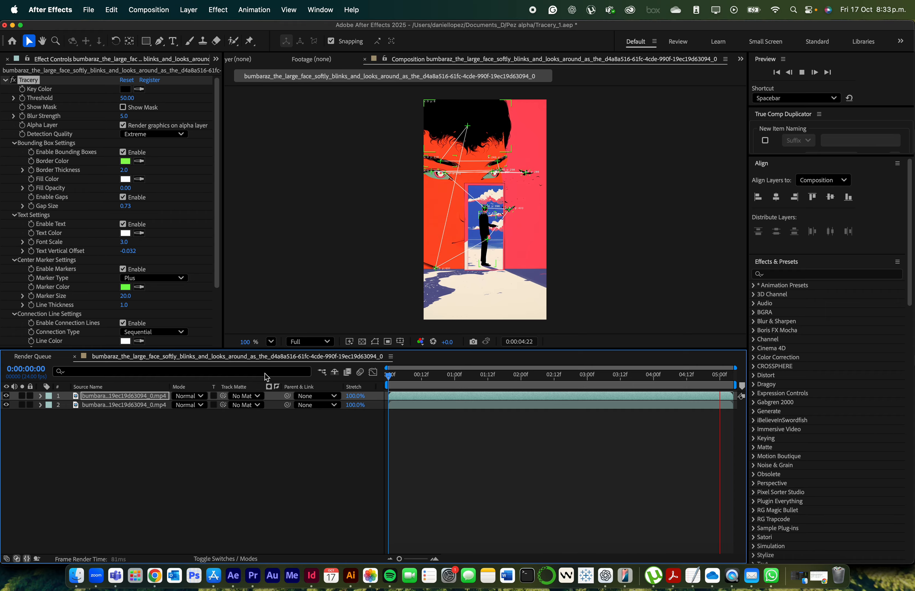
key("space")
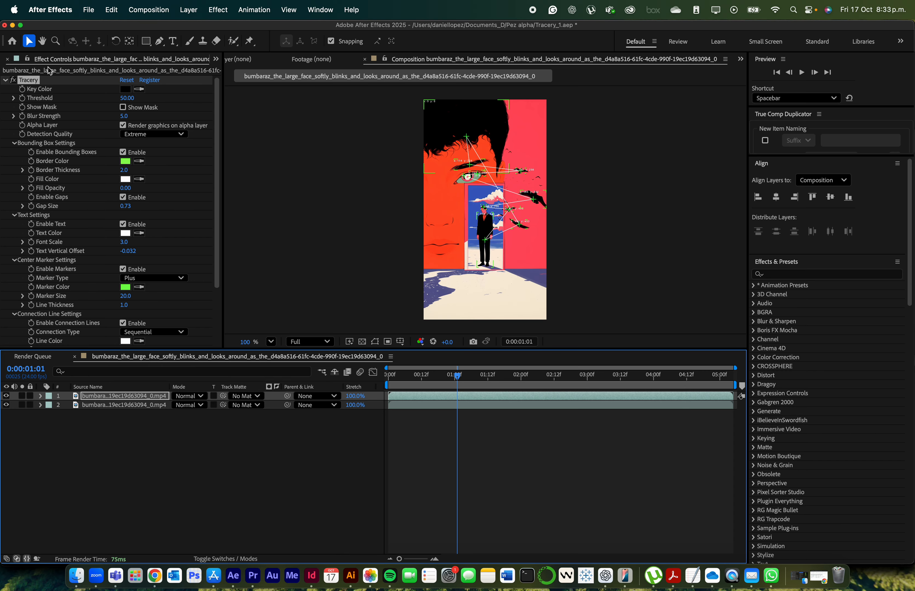
Duplicate the Tracery layer and set the bounding box fill opacity of the upper copy to 1.00
left_click(5, 80)
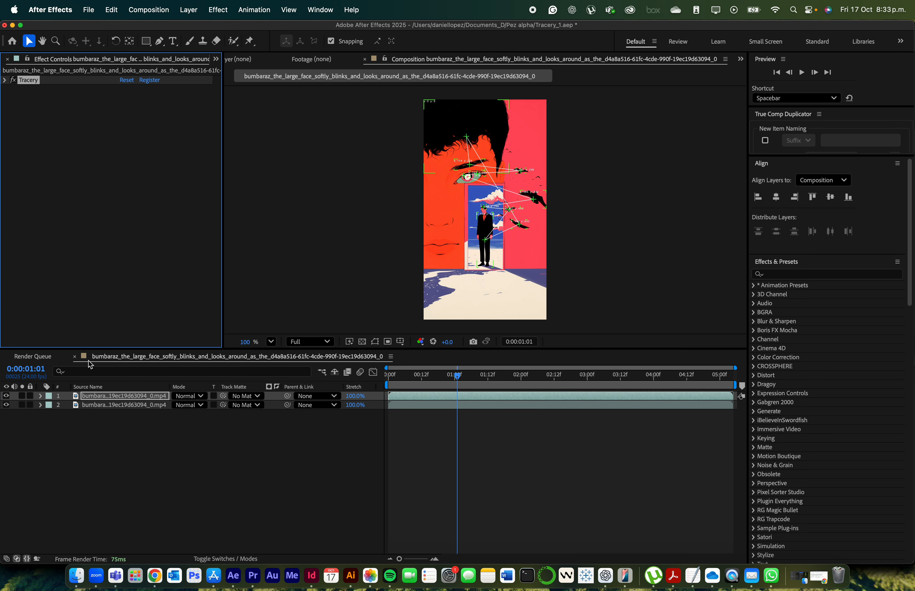
left_click(100, 400)
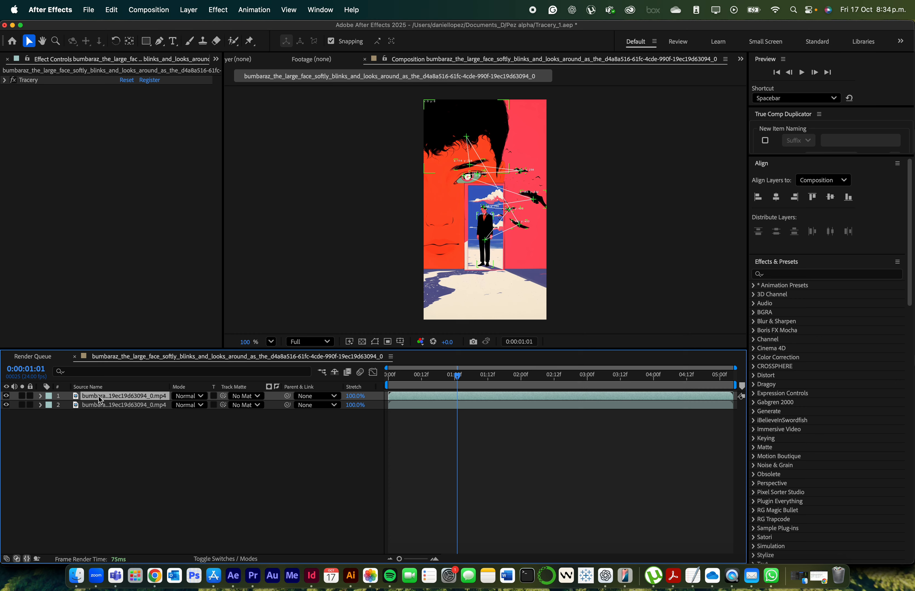
key("super+d")
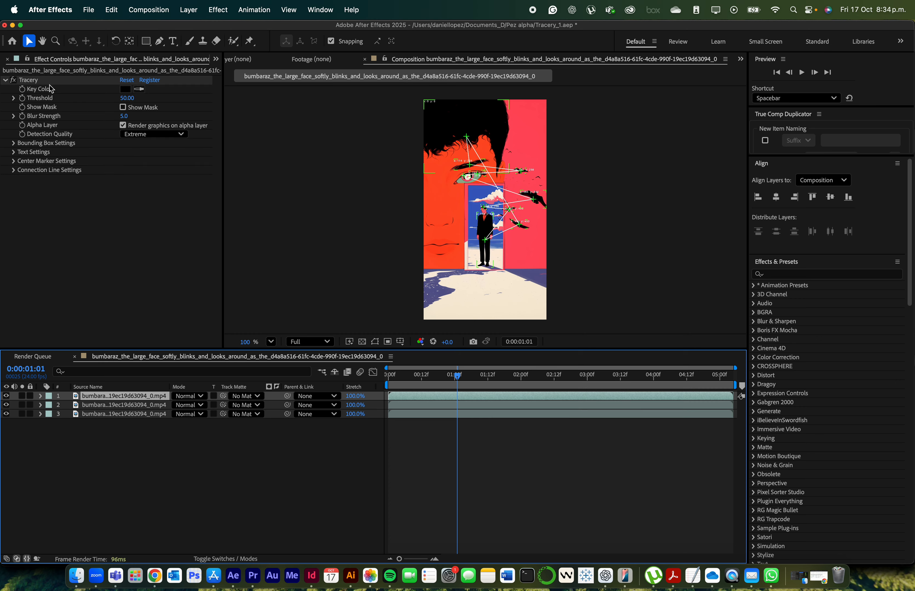
left_click(36, 82)
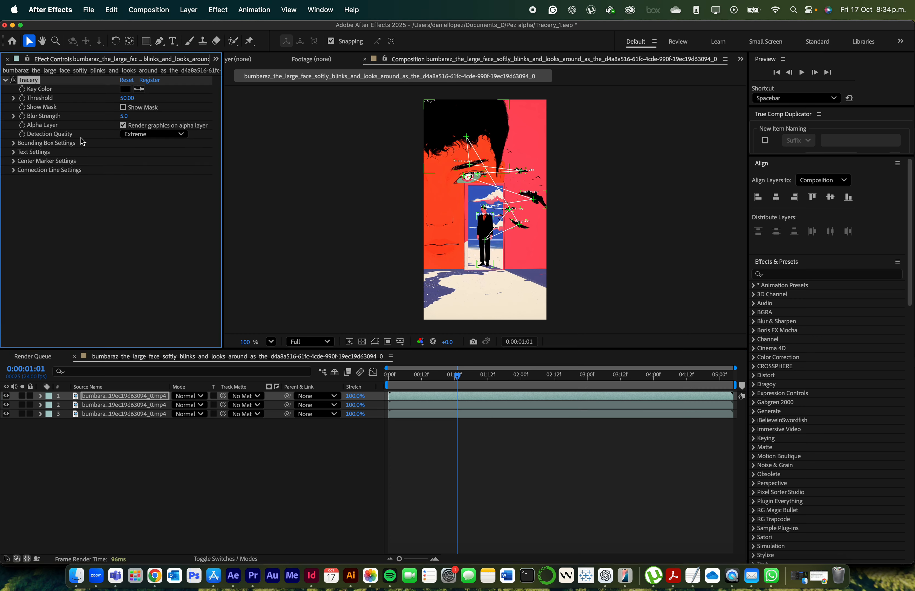
left_click(13, 142)
left_click_drag(125, 191, 252, 191)
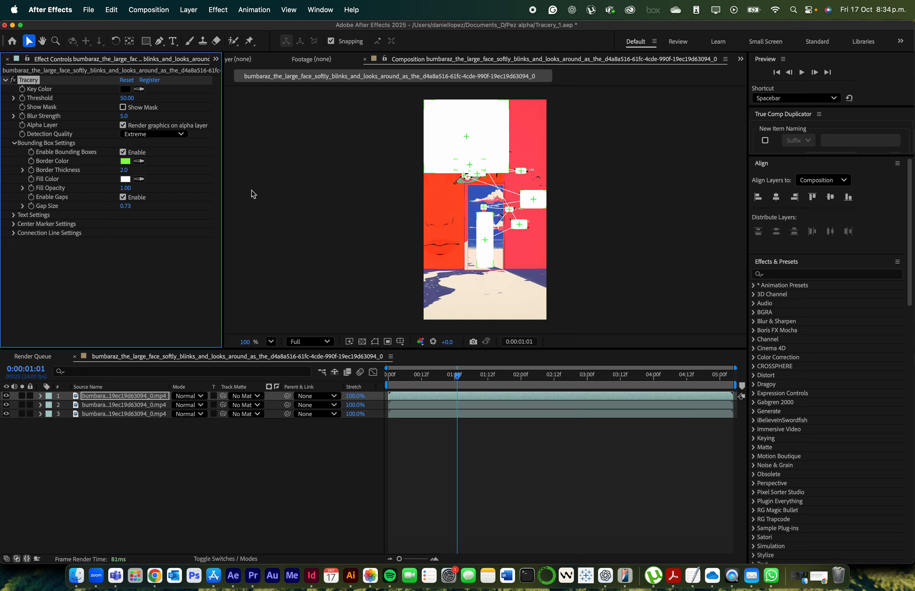
Duplicate the plain video layer at the bottom of the stack and apply the Colorama effect to the upper copy
left_click(104, 416)
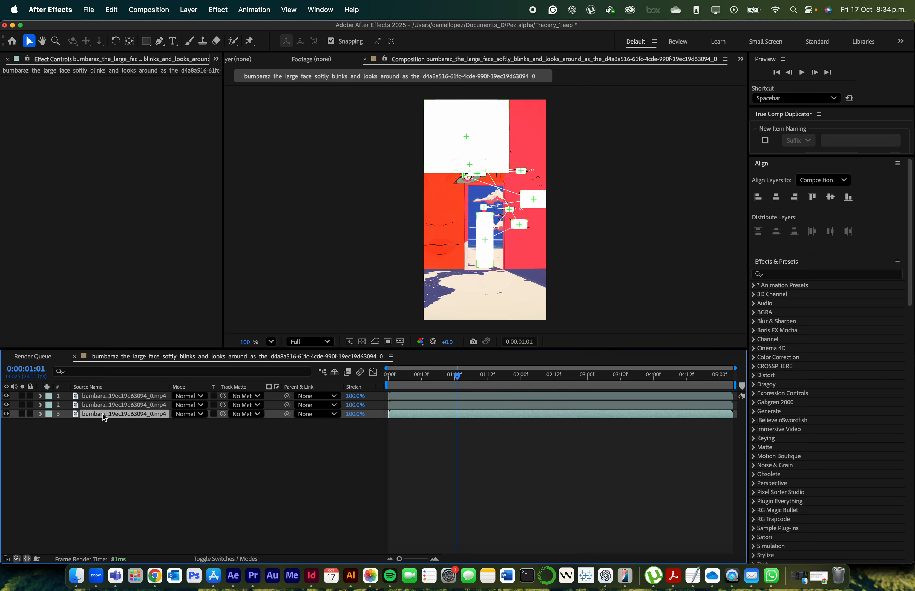
key("super+d")
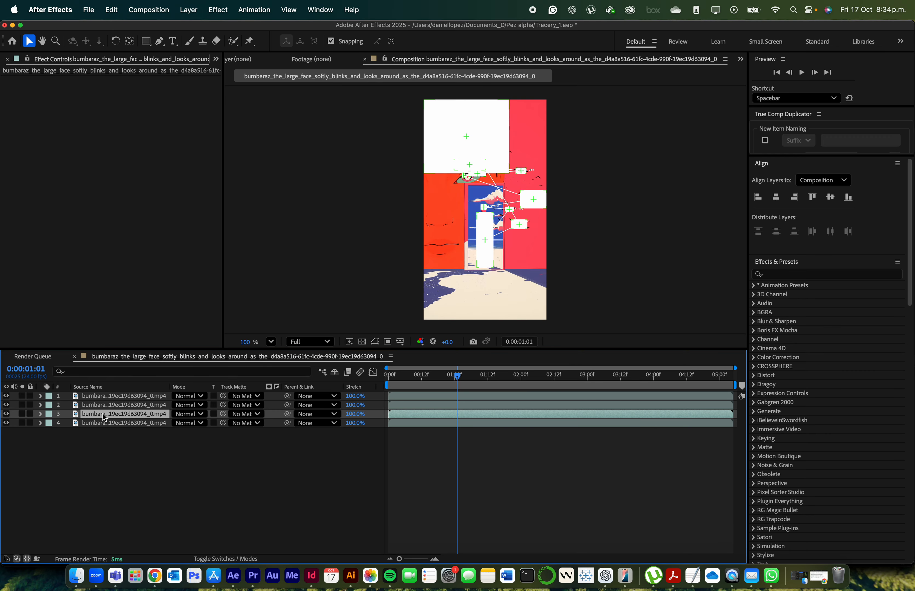
left_click(794, 275)
type("colorame")
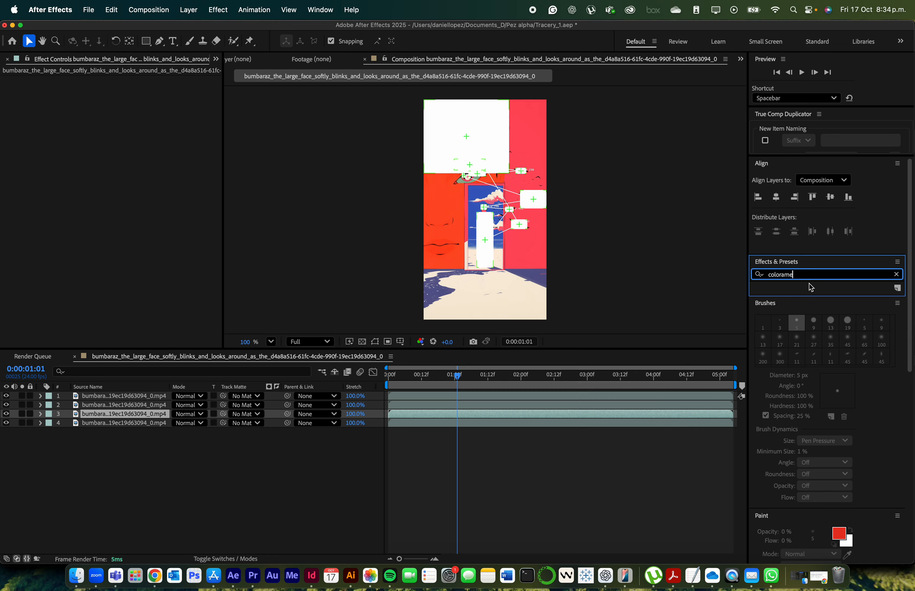
key("BackSpace")
left_click_drag(788, 294, 122, 417)
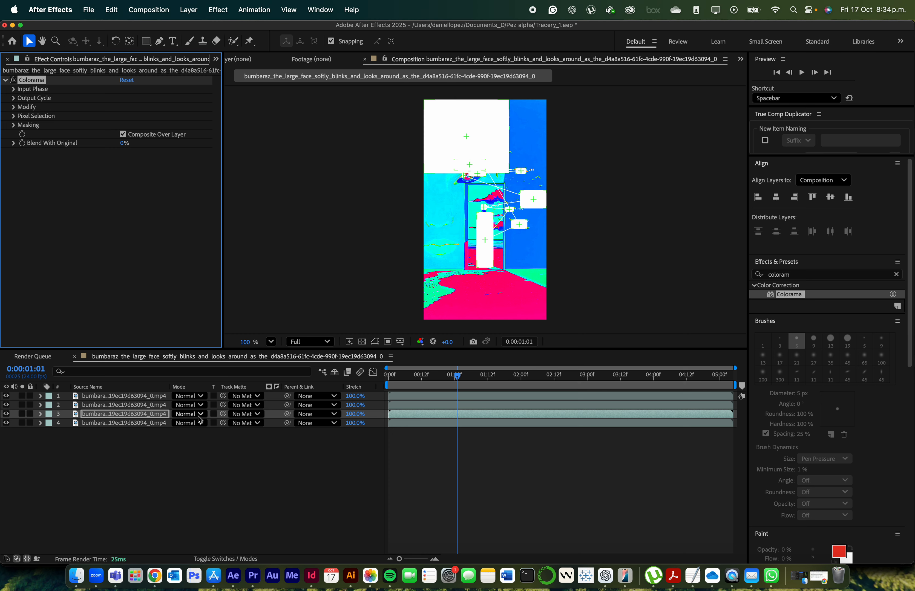
Use the filled-box Tracery layer 1 as track matte for the Colorama layer and preview the composition from the start
left_click(157, 397)
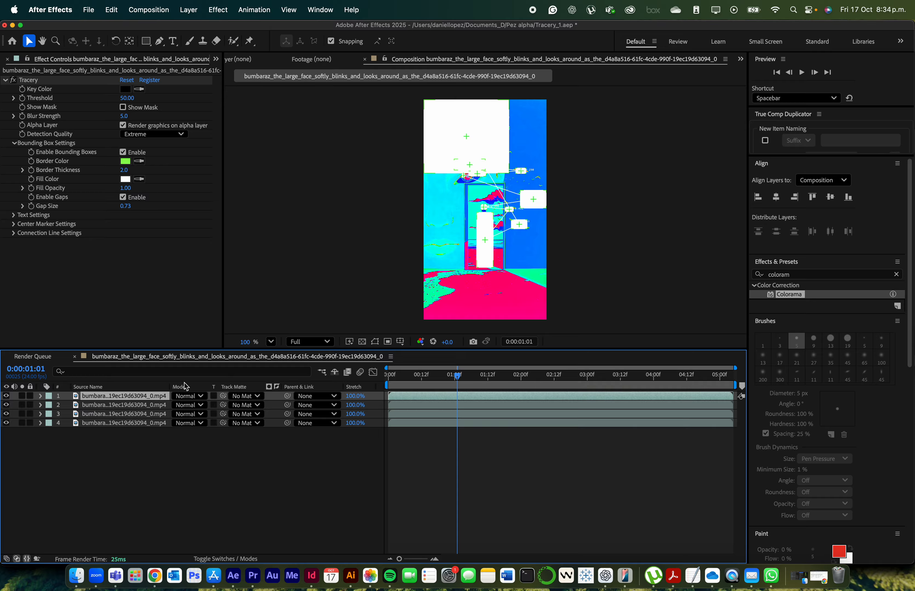
left_click_drag(223, 414, 150, 400)
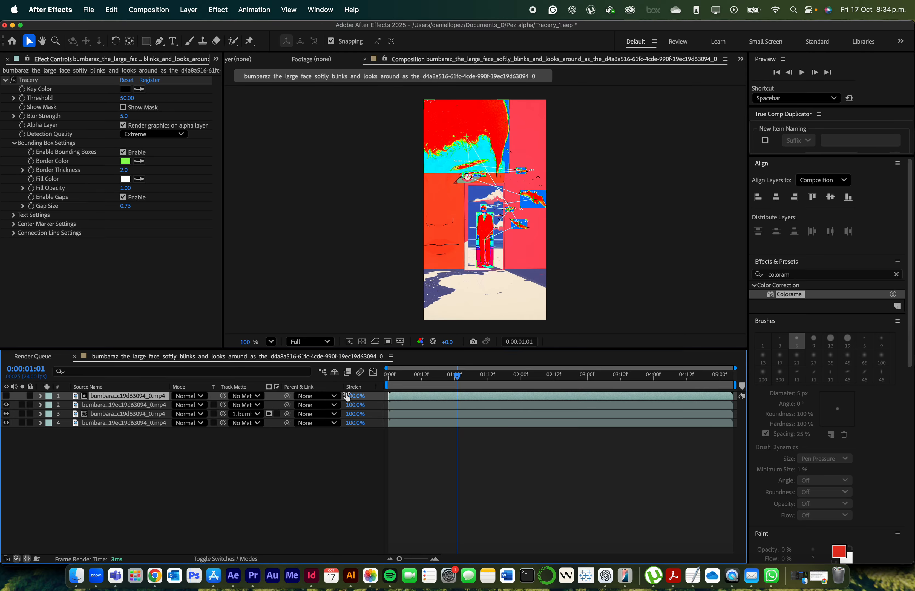
left_click_drag(409, 375, 380, 385)
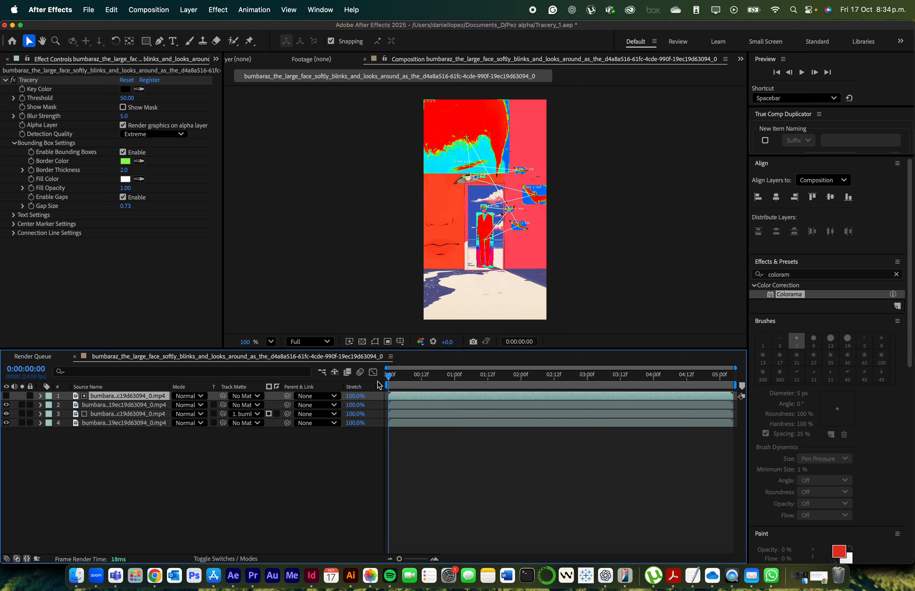
key("space")
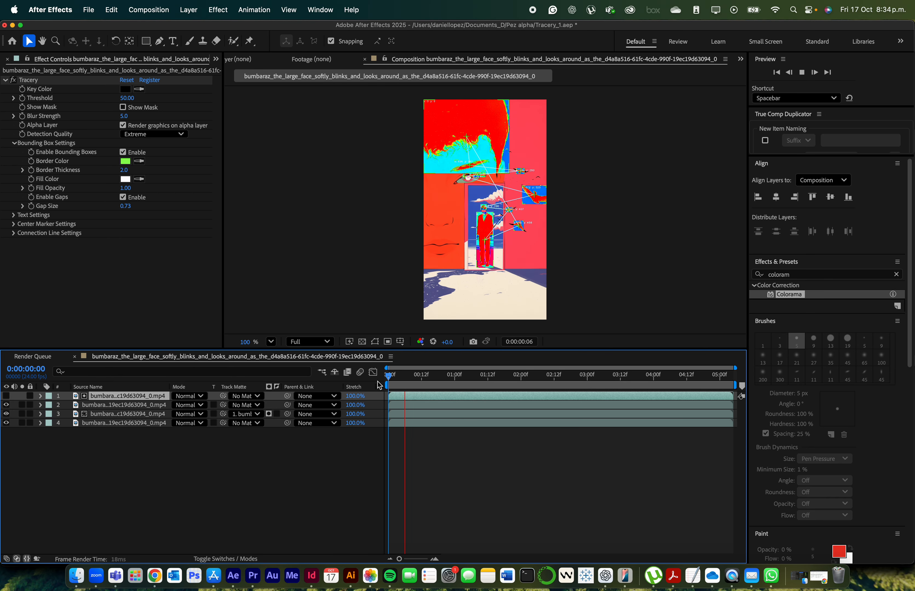
key("space")
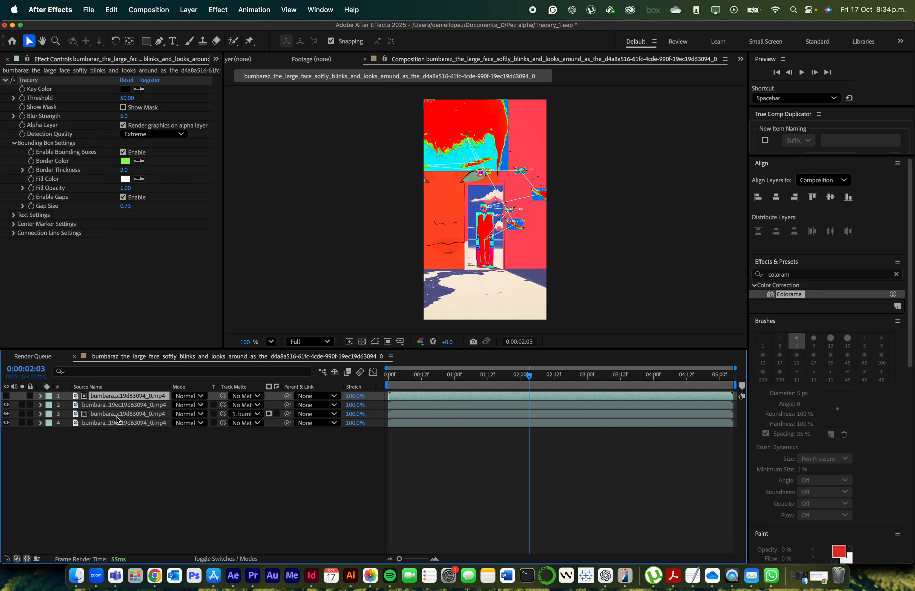
Set the Cycle Repetitions in the Output Cycle of layer 3's Colorama effect to 3
left_click(121, 407)
left_click(121, 425)
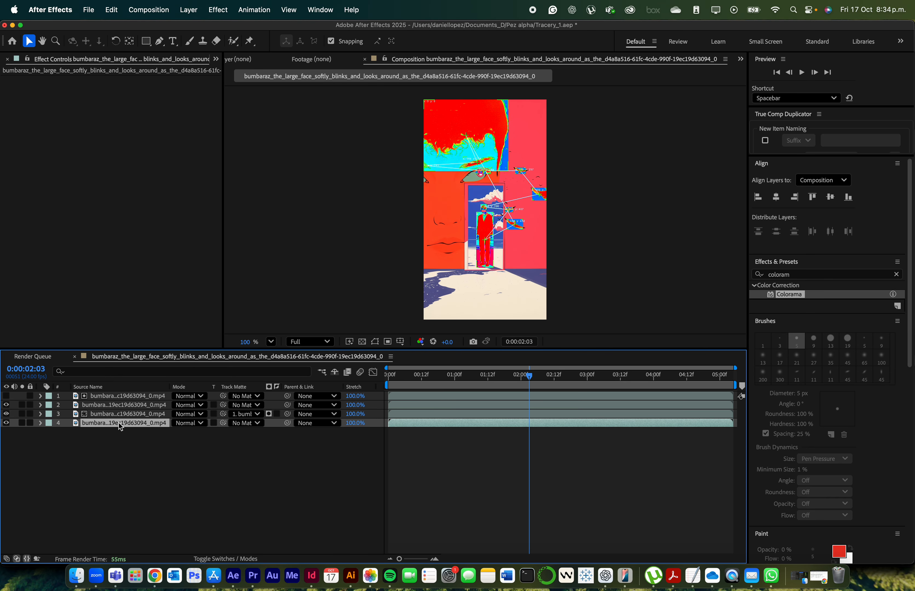
left_click(119, 413)
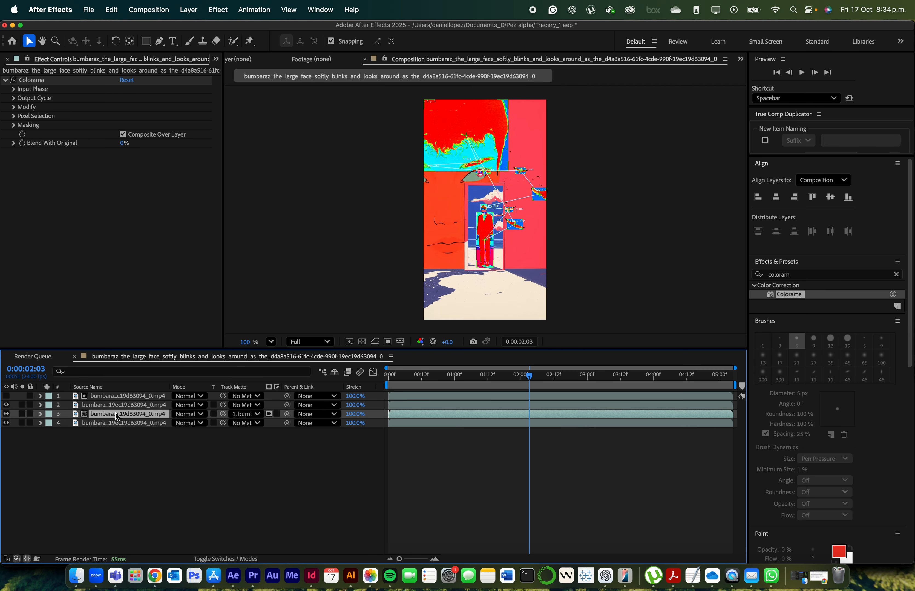
left_click(15, 99)
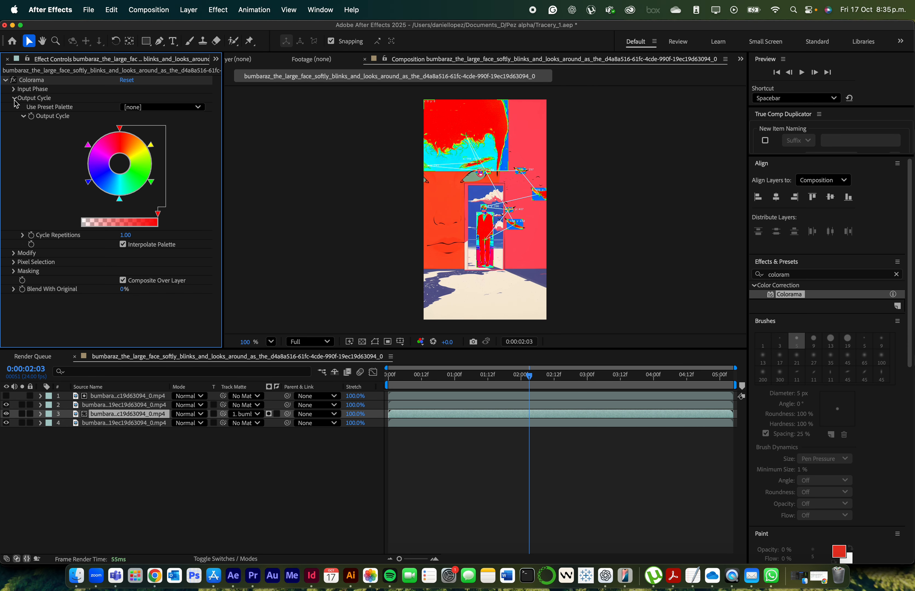
left_click(125, 235)
key("Return")
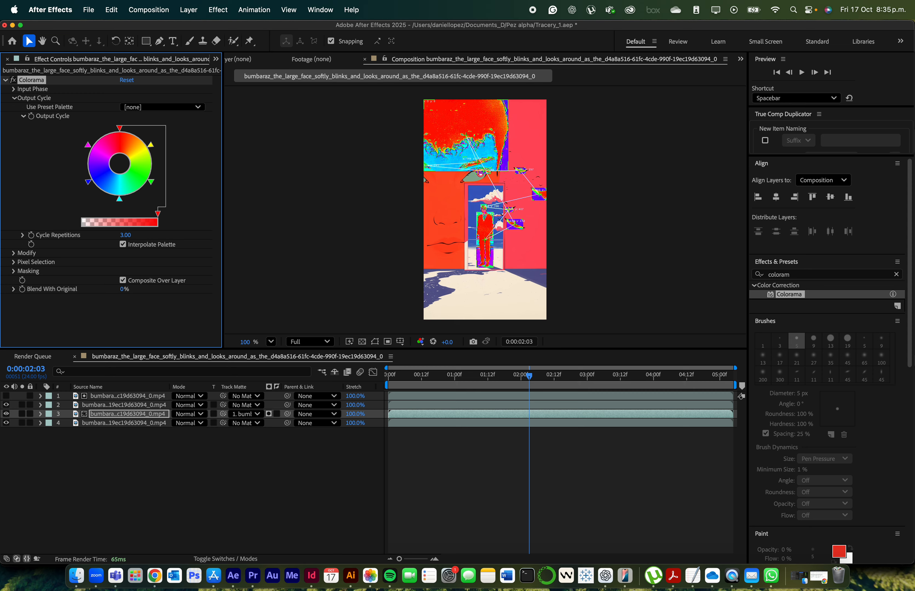
Play the composition from the first frame to preview the Colorama fill inside the boxes
left_click_drag(464, 378, 376, 381)
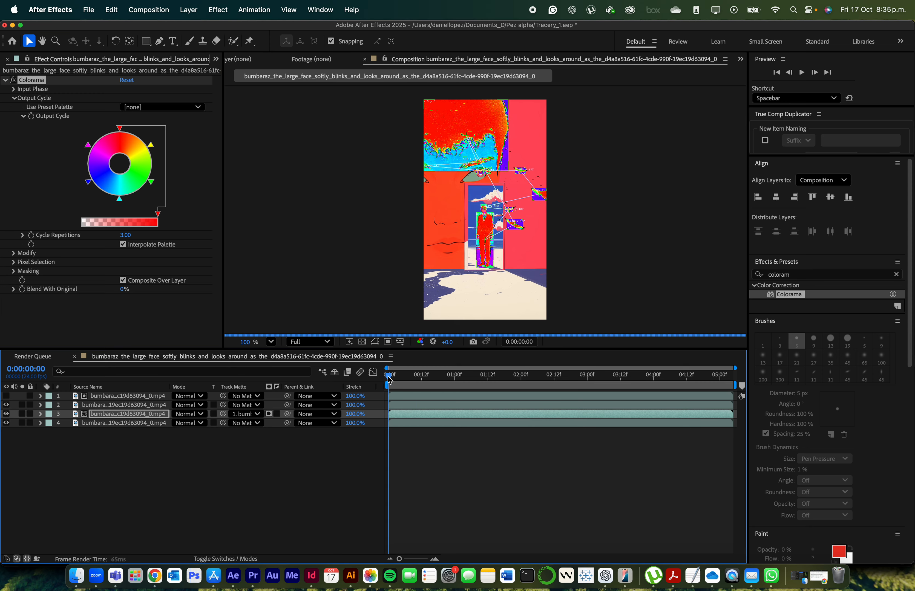
key("space")
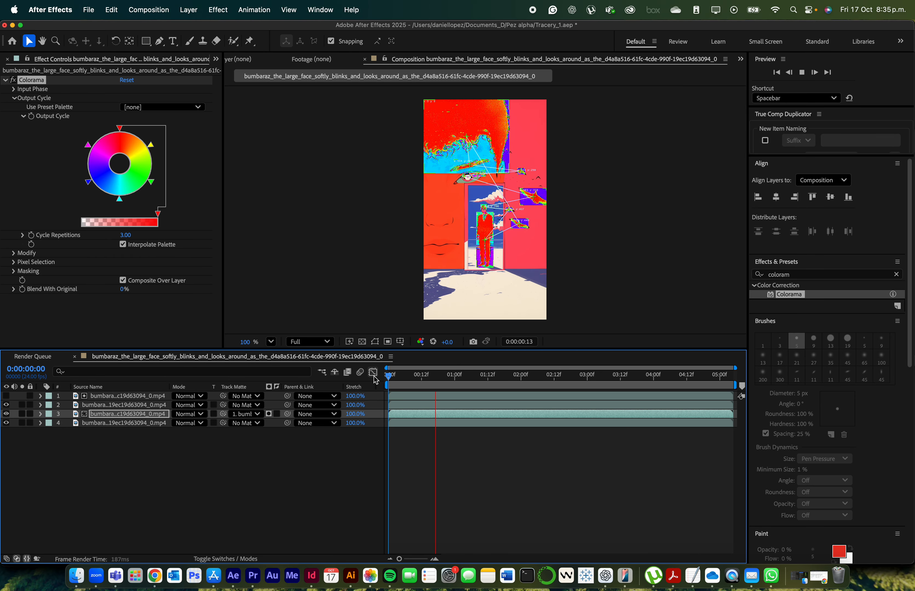
key("space")
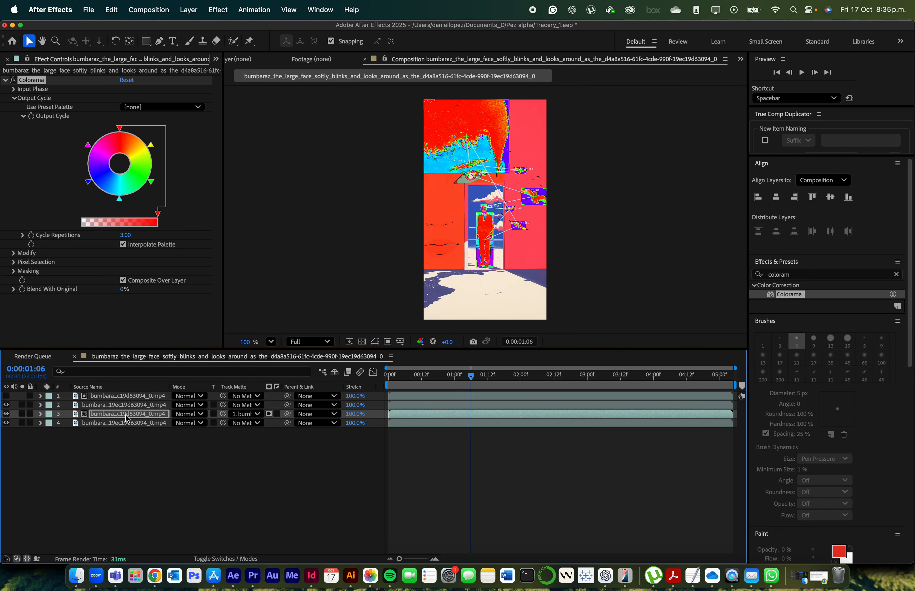
Switch to ChatGPT, copy the recommended seedRandom opacity expression with freq = 5, and return to After Effects
key("super+Tab")
key("super+Tab")
key("super+Tab")
key("super+Tab")
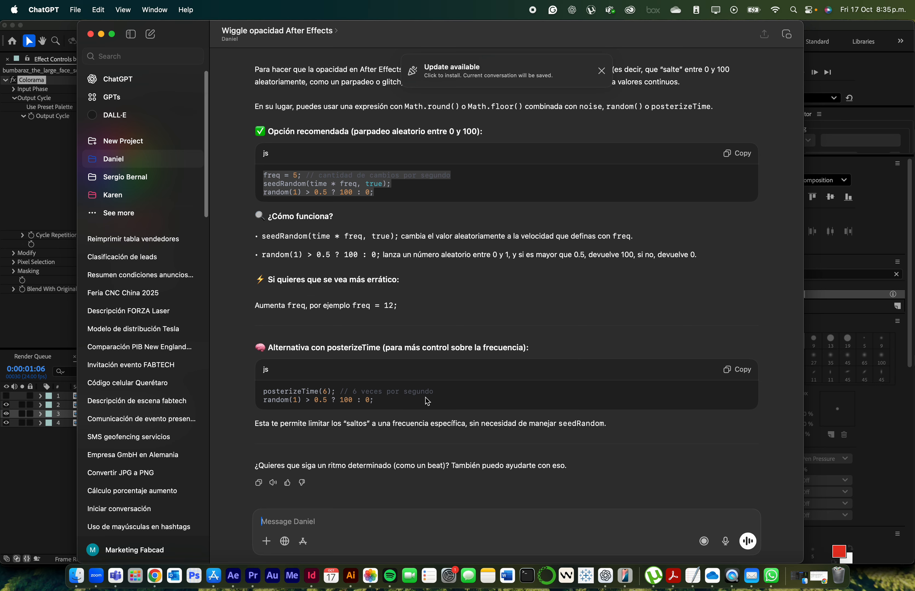
left_click(355, 189)
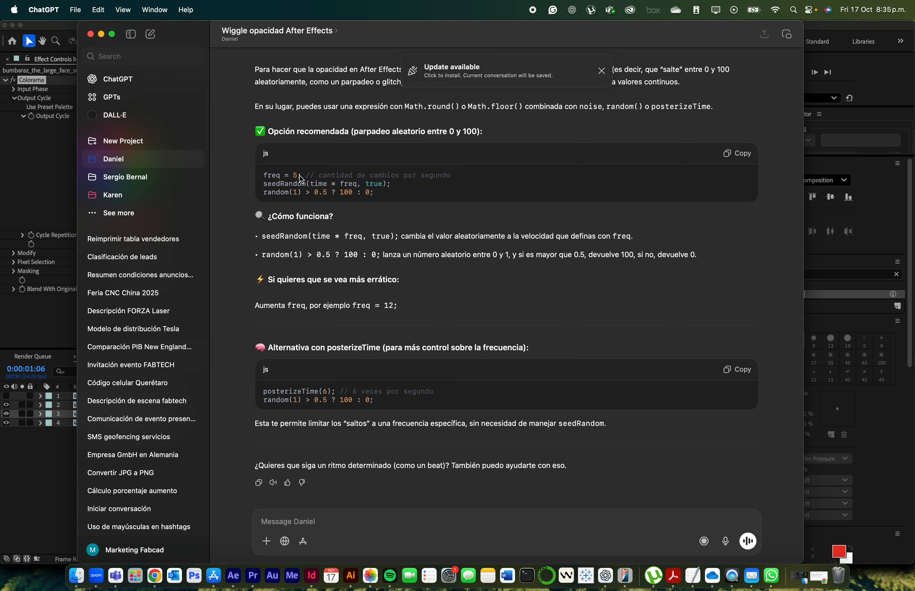
left_click_drag(402, 201, 261, 173)
key("super+Tab")
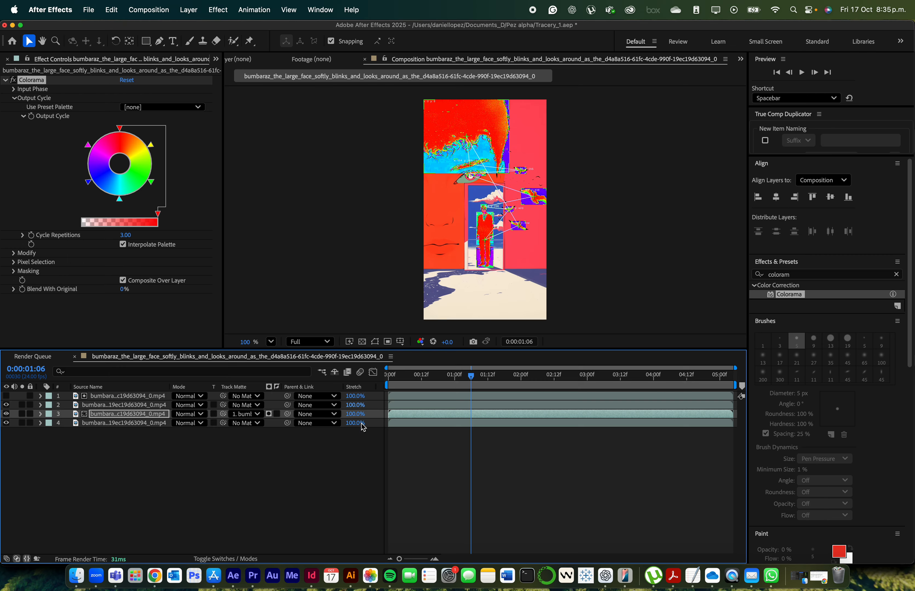
Add the copied seedRandom(time * freq, true) expression to the Opacity of Colorama layer 3 and set freq to 1
left_click(123, 415)
key("t")
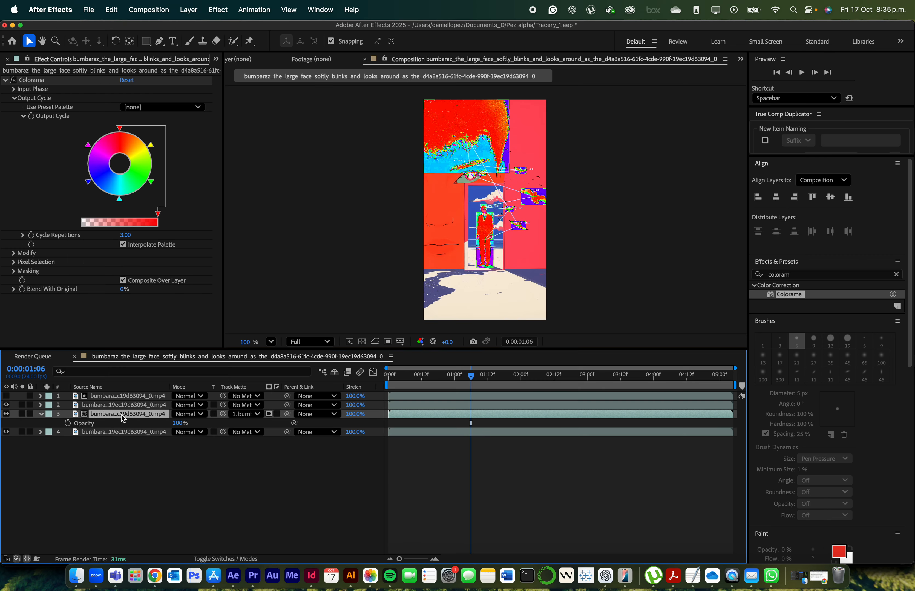
left_click(69, 423, "alt")
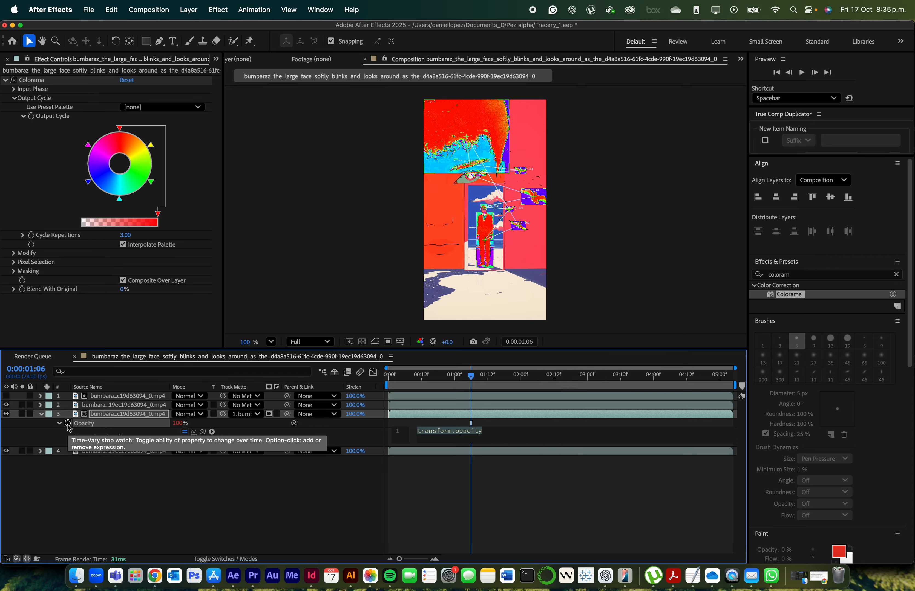
type("freq = 5; // cantidad de cambios por segundo seedRandom(time * freq, true);")
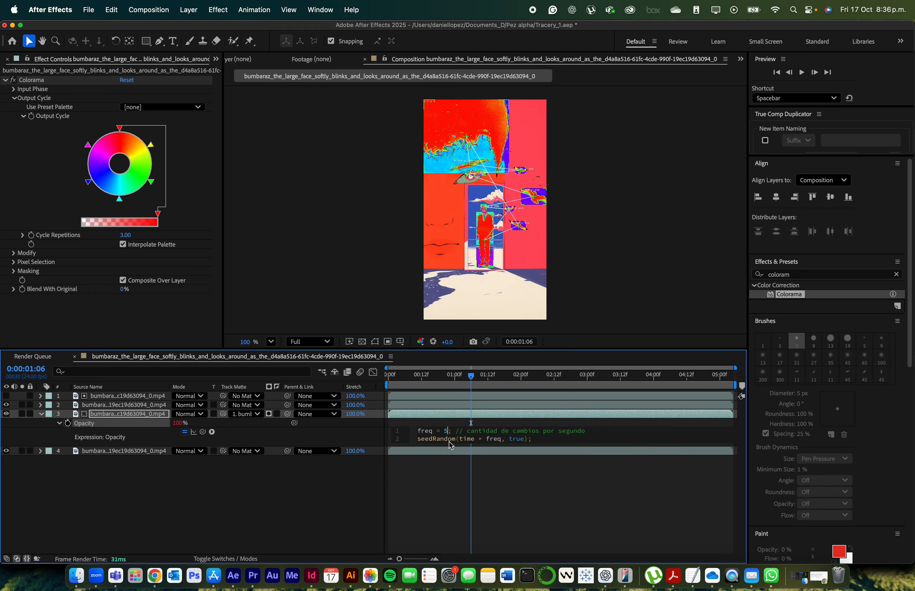
key("BackSpace")
type("1")
Play the composition from the first frame to preview the random opacity flicker of the Colorama fill
left_click(390, 379)
key("space")
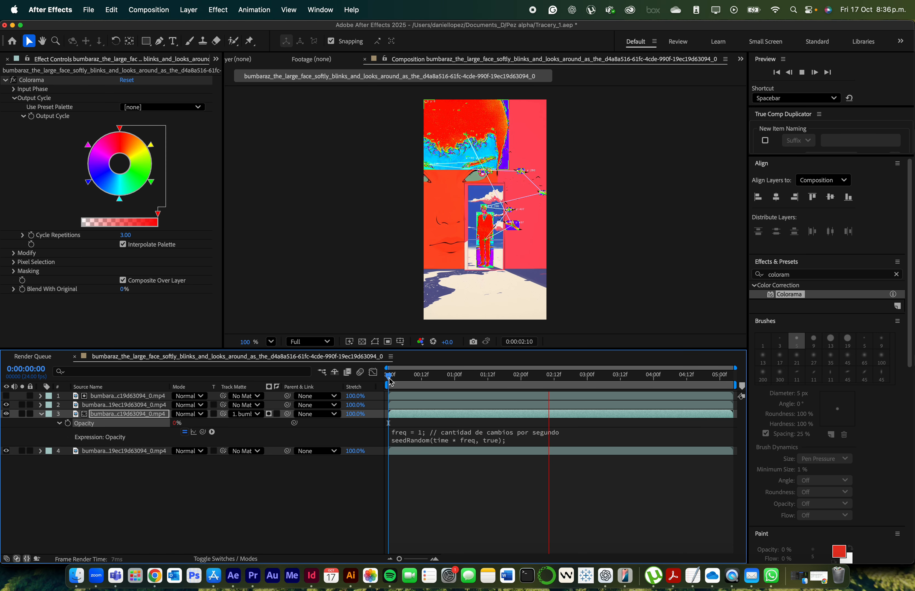
key("space")
Render the composition to MP4 through the Render Queue, and play the rendered file from the Pez alpha folder in QuickTime Player
key("super+m")
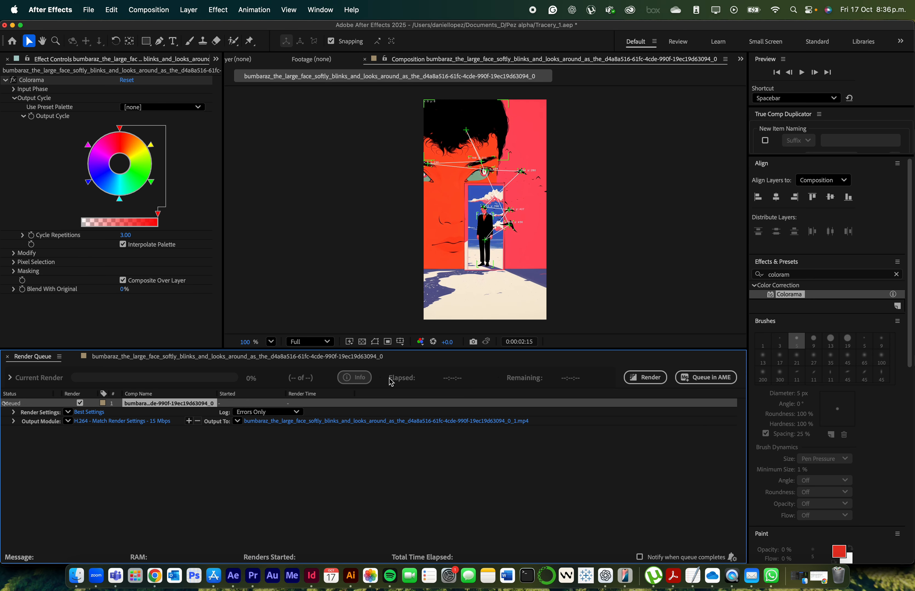
left_click(656, 380)
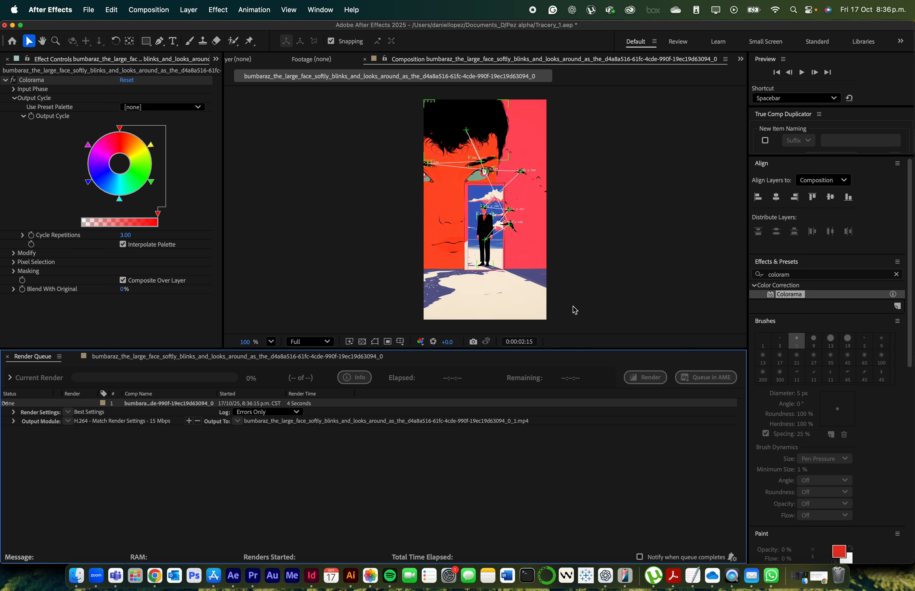
left_click(77, 575)
double_click(698, 162)
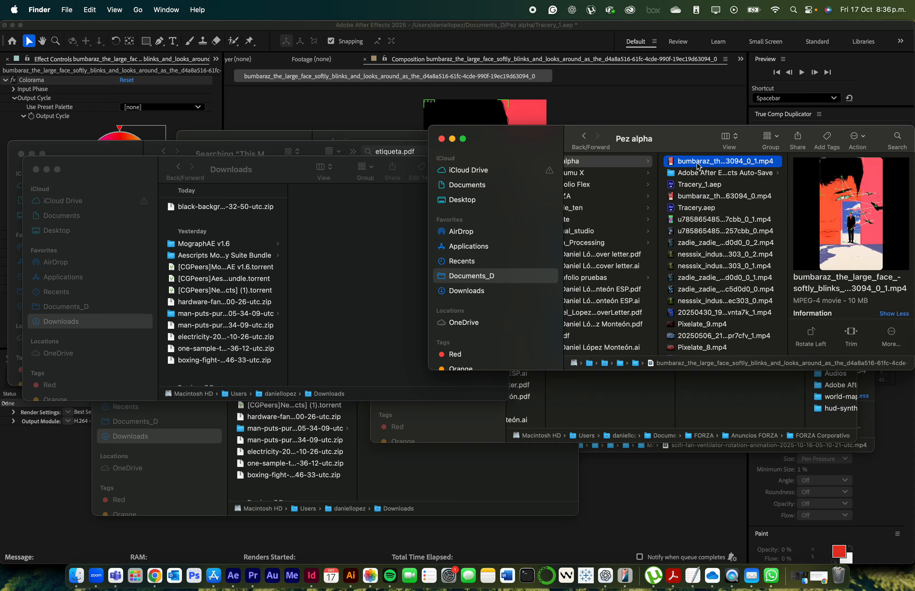
left_click(164, 442)
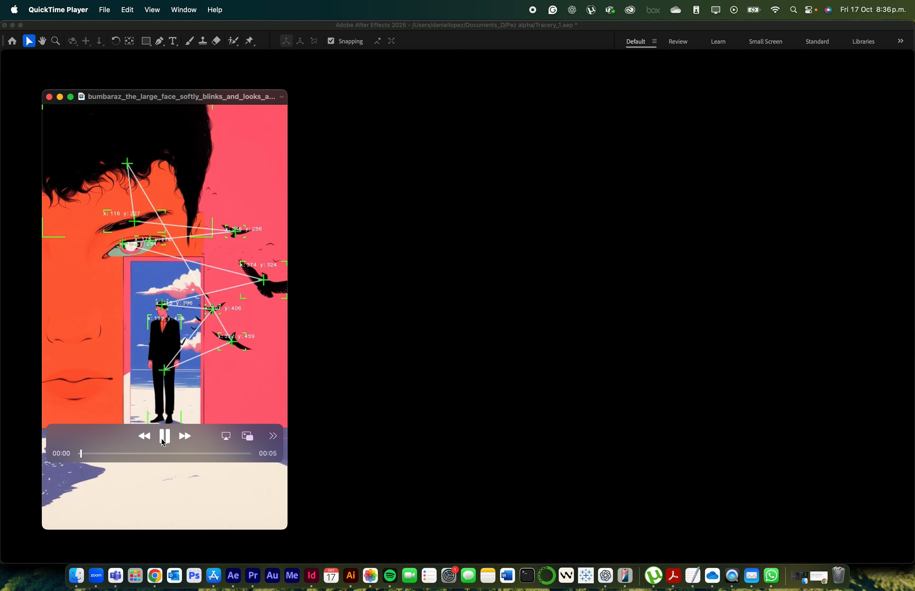